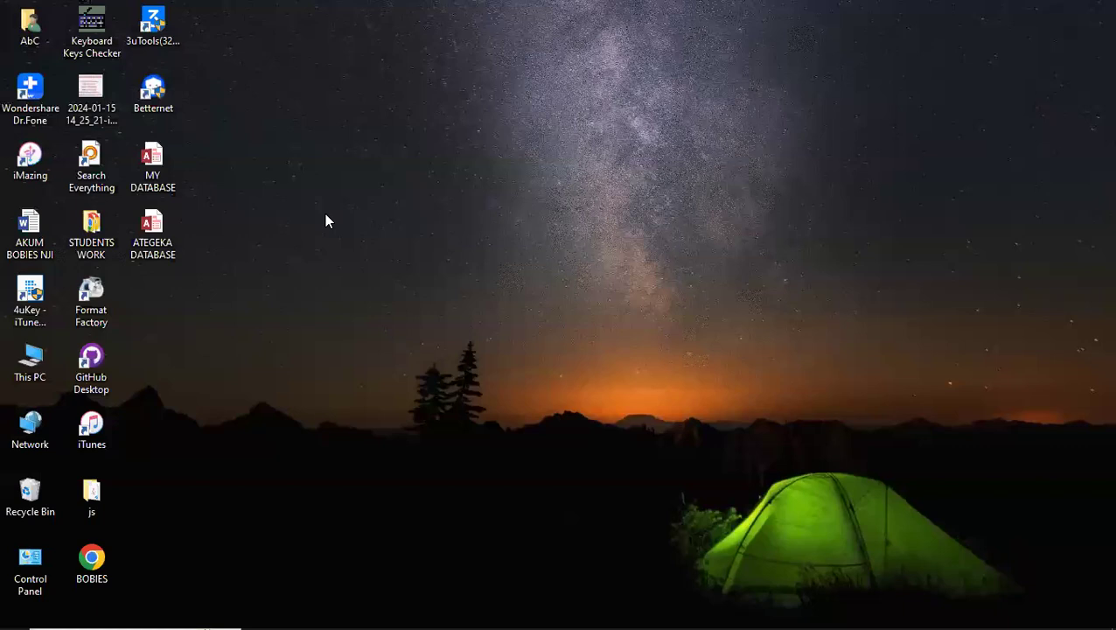
Create a new Access database named FOOD BASE on the desktop and open it
{"action": "right_click", "coordinate": [326, 221]}
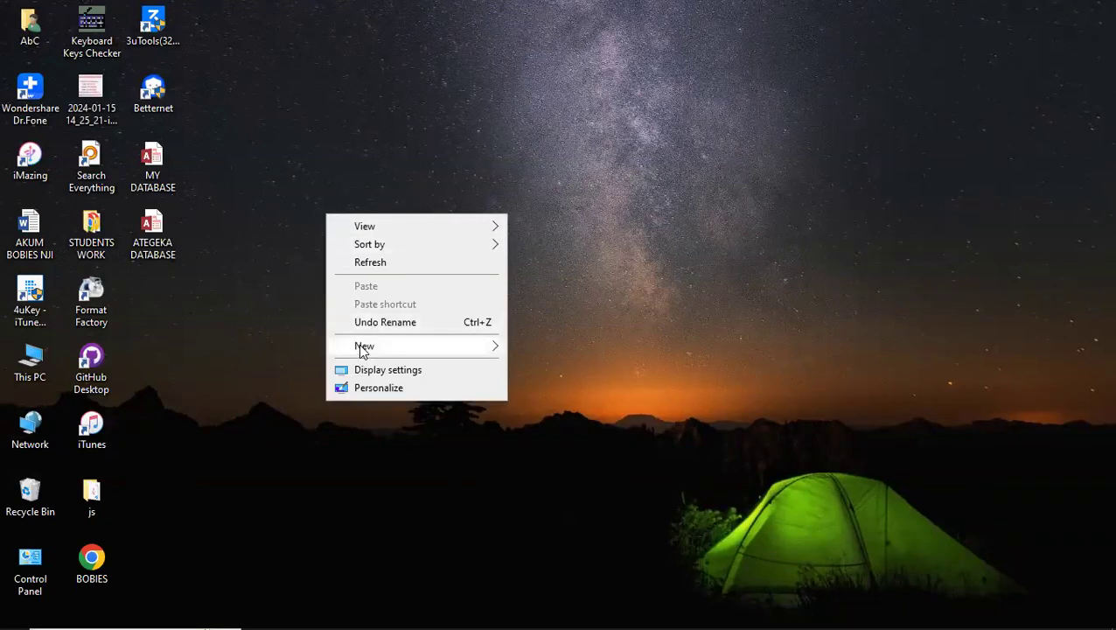
{"action": "mouse_move", "coordinate": [359, 343]}
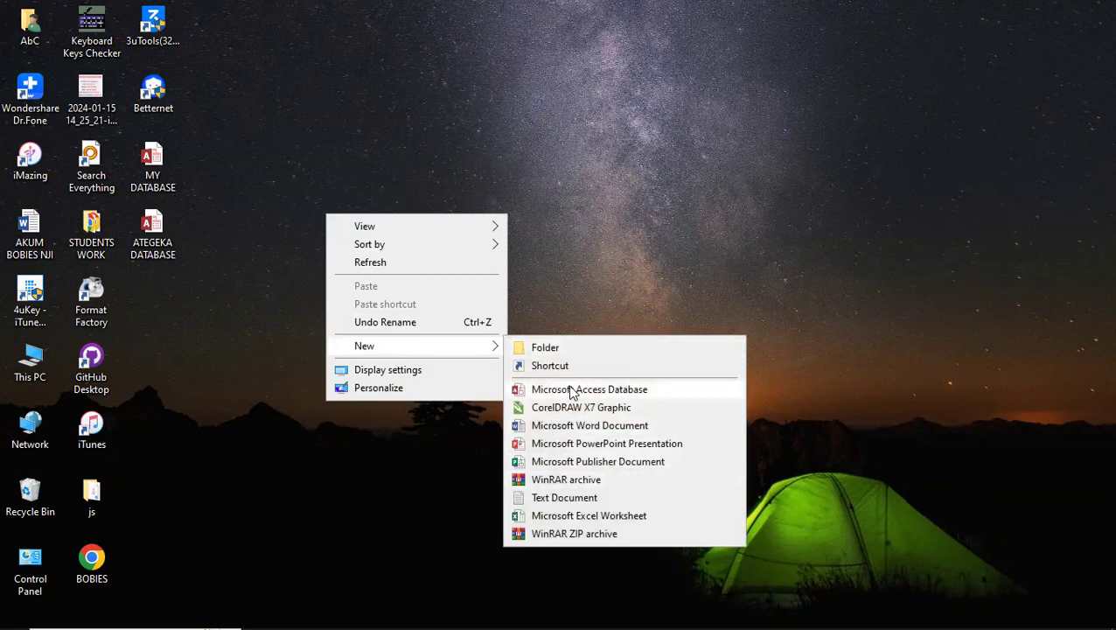
{"action": "left_click", "coordinate": [570, 391]}
{"action": "type", "text": "F"}
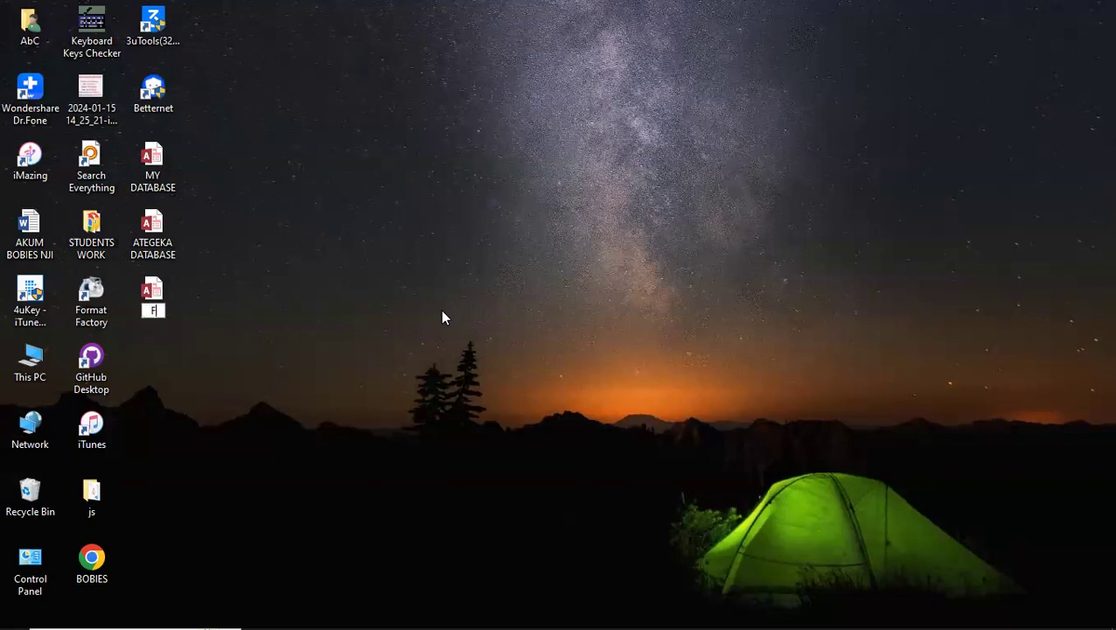
{"action": "type", "text": "OOD BASE"}
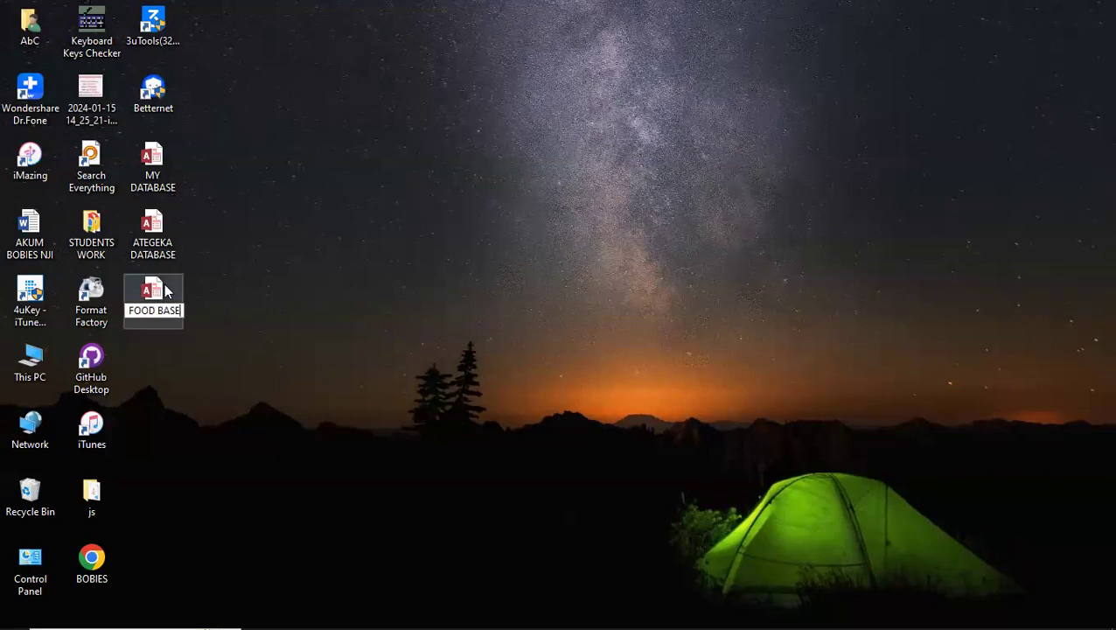
{"action": "key", "text": "Return"}
{"action": "double_click", "coordinate": [166, 291]}
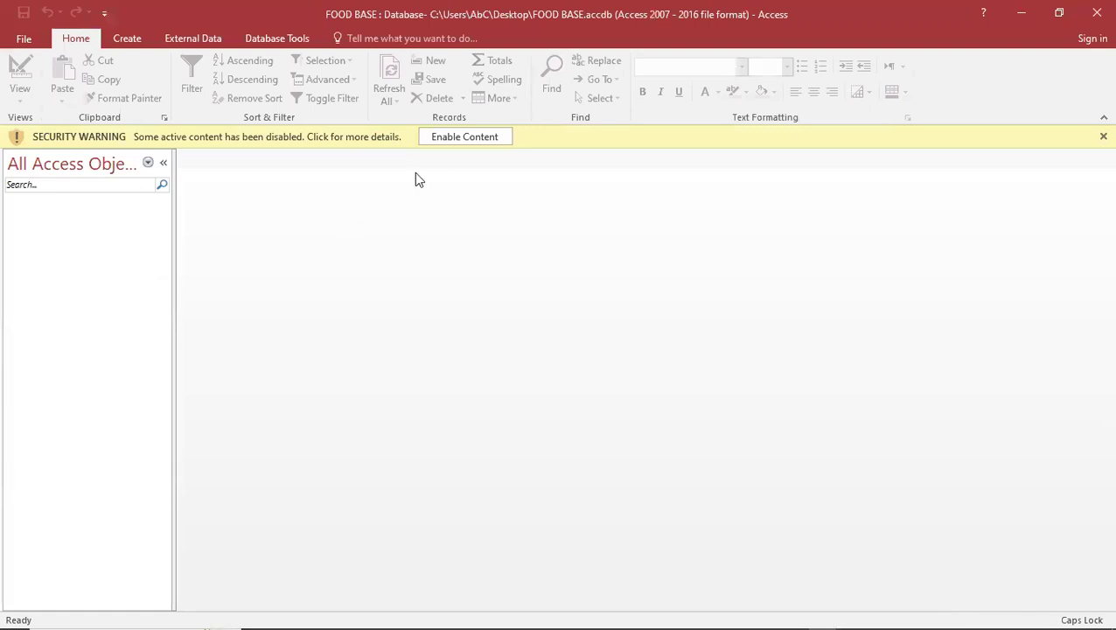
Enable the database content and start a blank Table1 in Design view
{"action": "left_click", "coordinate": [477, 138]}
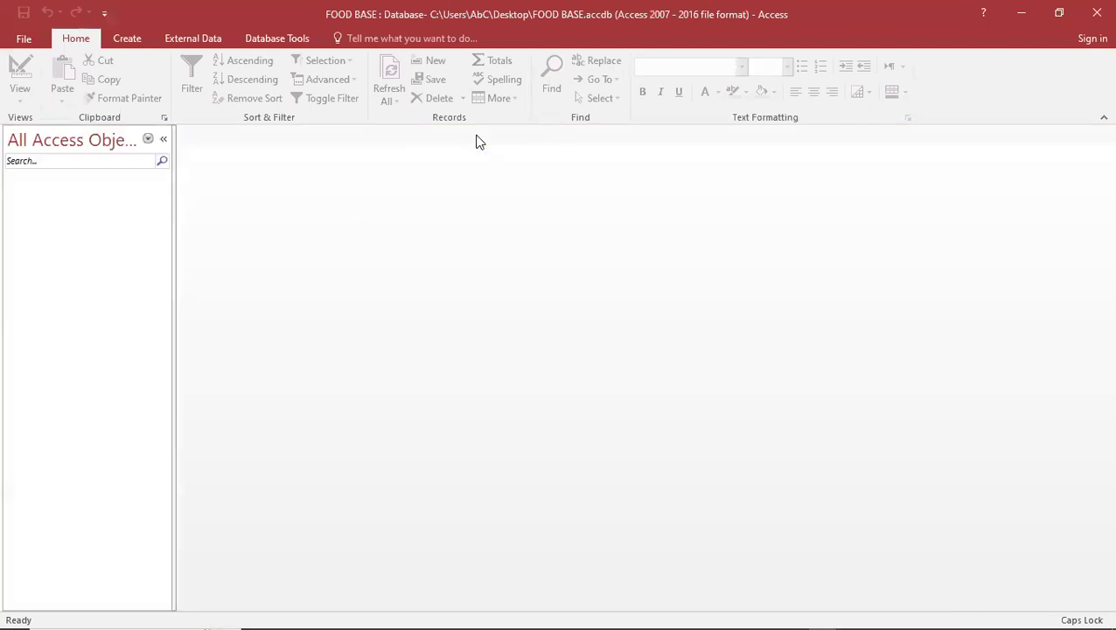
{"action": "left_click", "coordinate": [133, 36]}
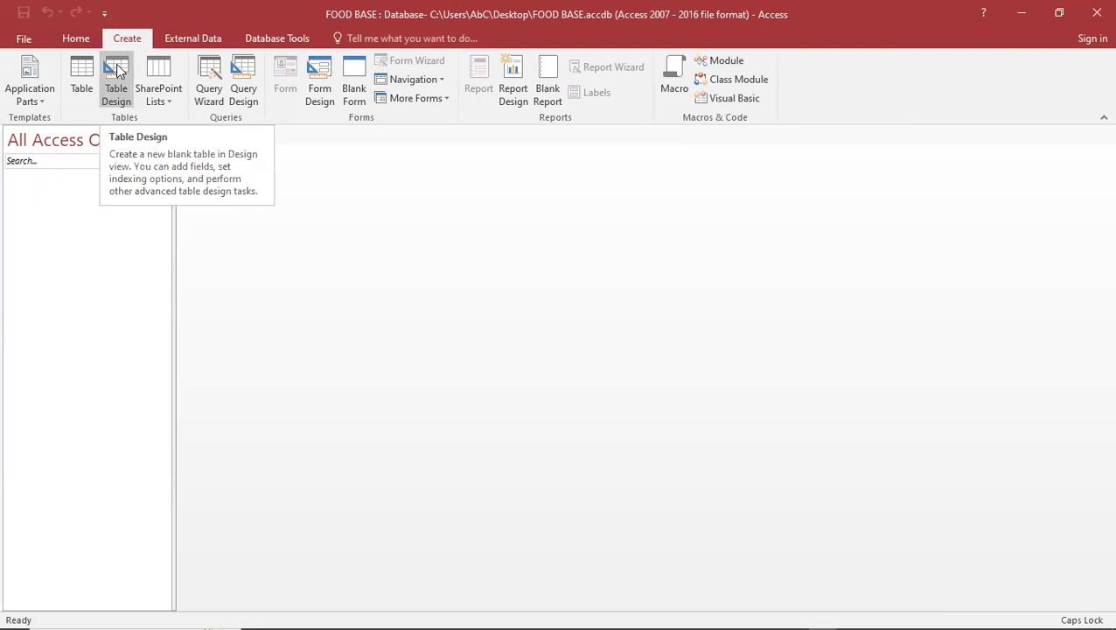
{"action": "left_click", "coordinate": [119, 70]}
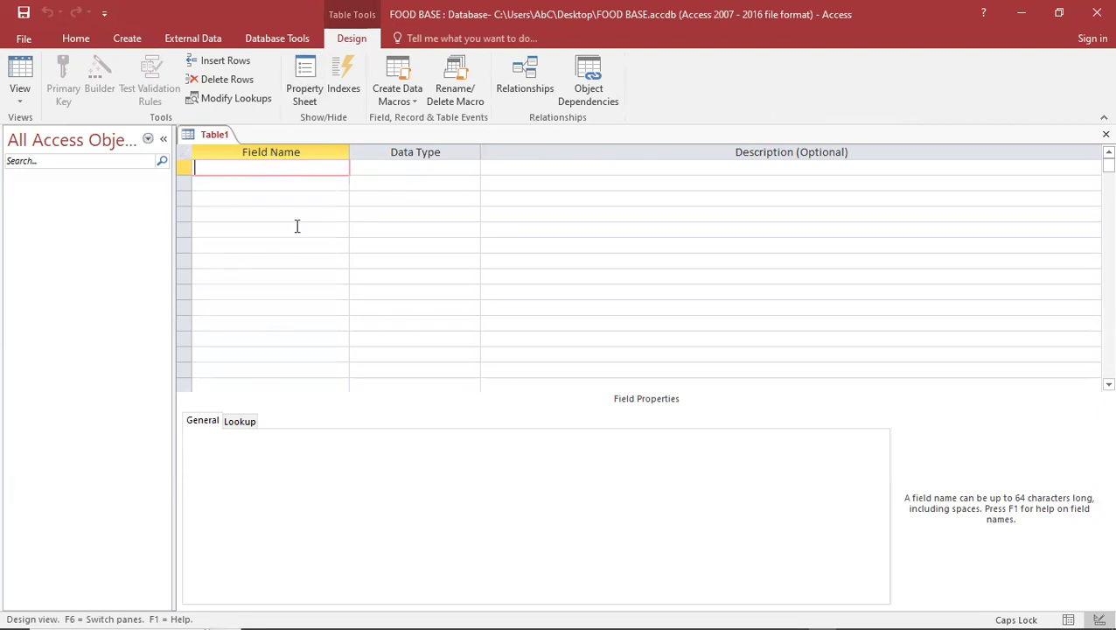
Enter DATE as the first field name, dismiss the reserved-word warnings, and return to editing the name
{"action": "left_click", "coordinate": [185, 184]}
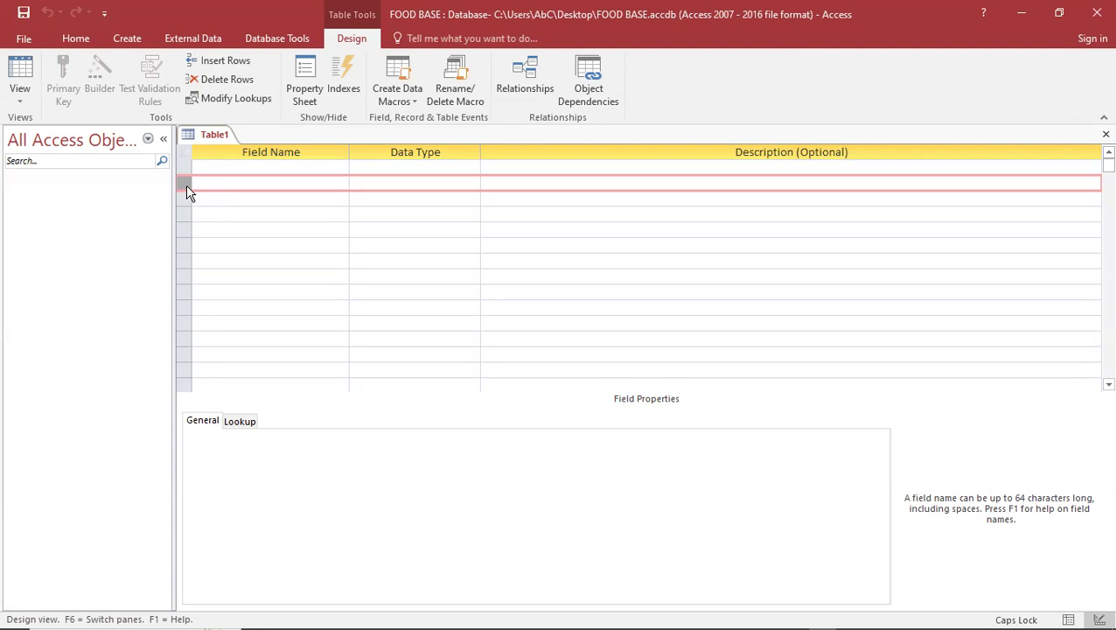
{"action": "left_click", "coordinate": [221, 168]}
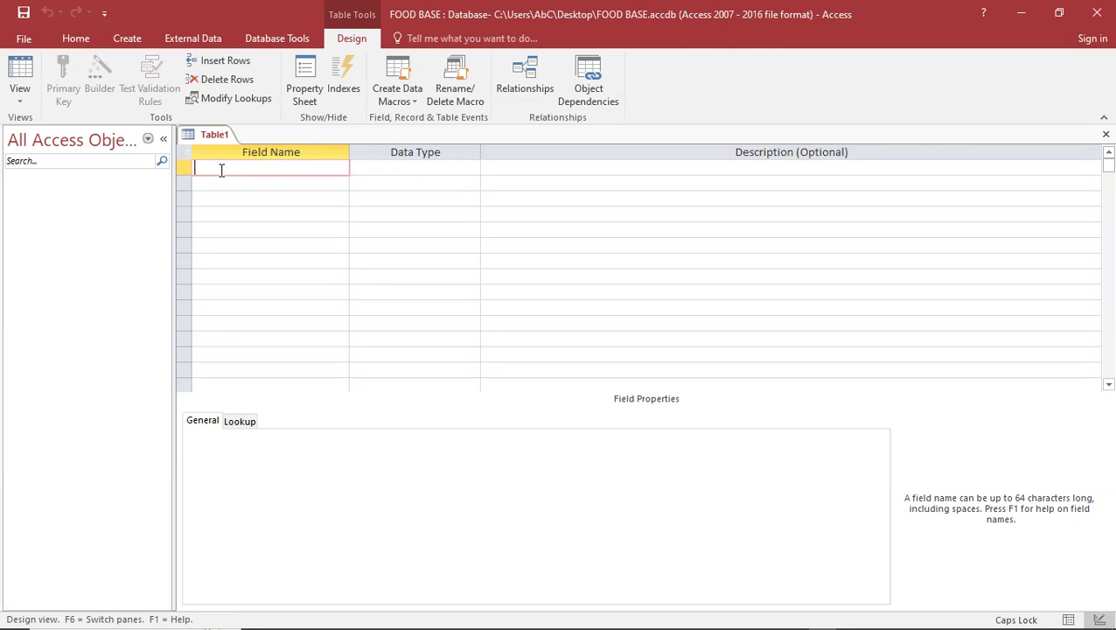
{"action": "type", "text": "DATE"}
{"action": "left_click", "coordinate": [363, 170]}
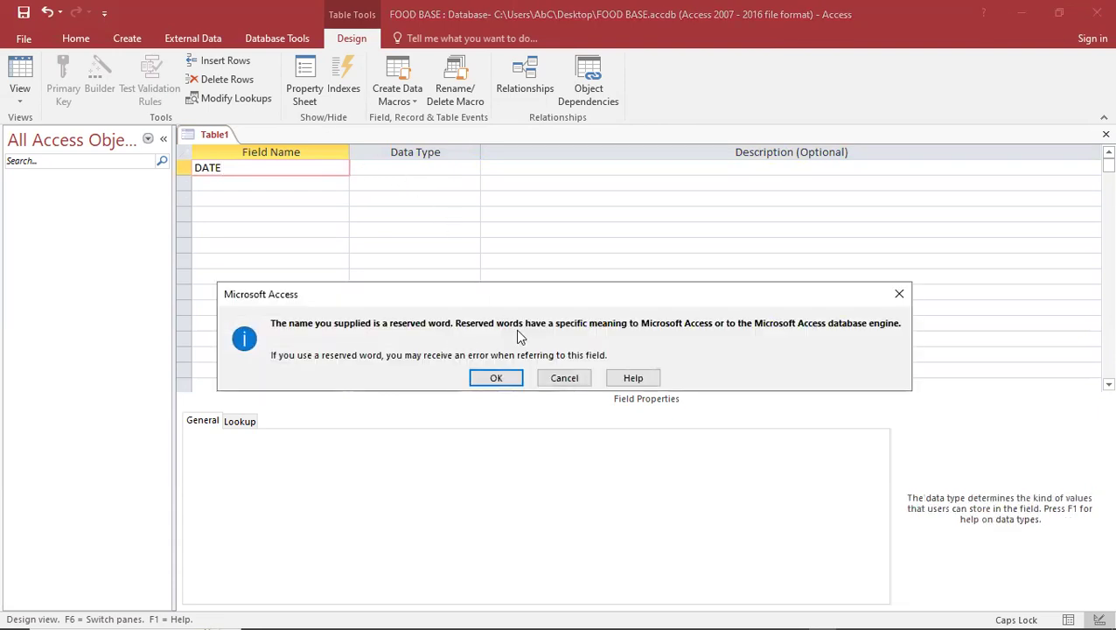
{"action": "left_click", "coordinate": [612, 150]}
{"action": "left_click", "coordinate": [900, 295]}
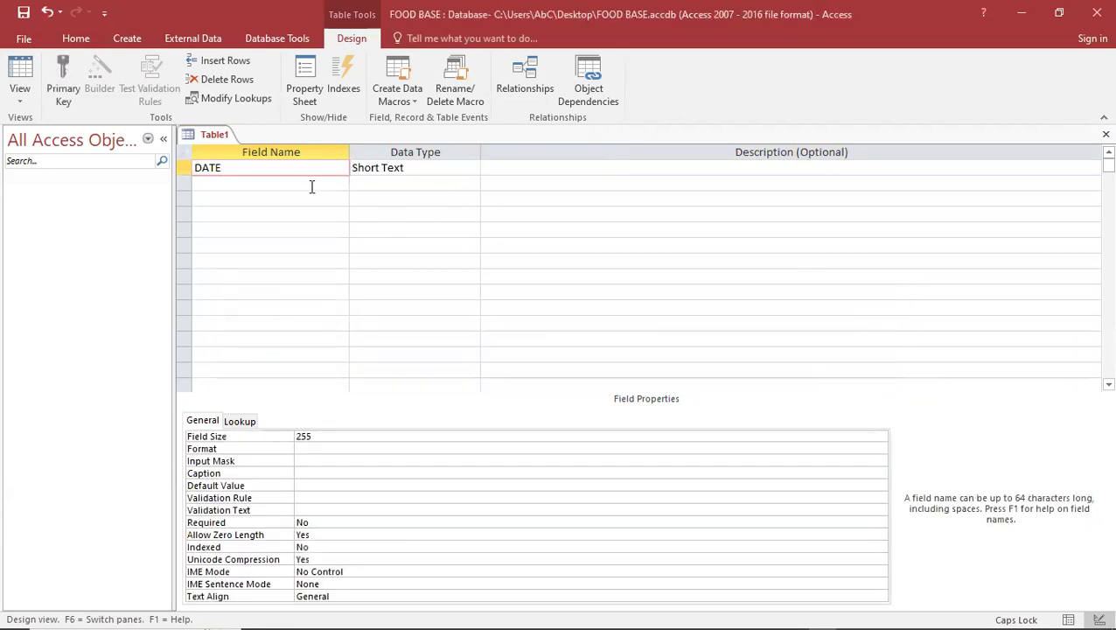
{"action": "left_click", "coordinate": [416, 167]}
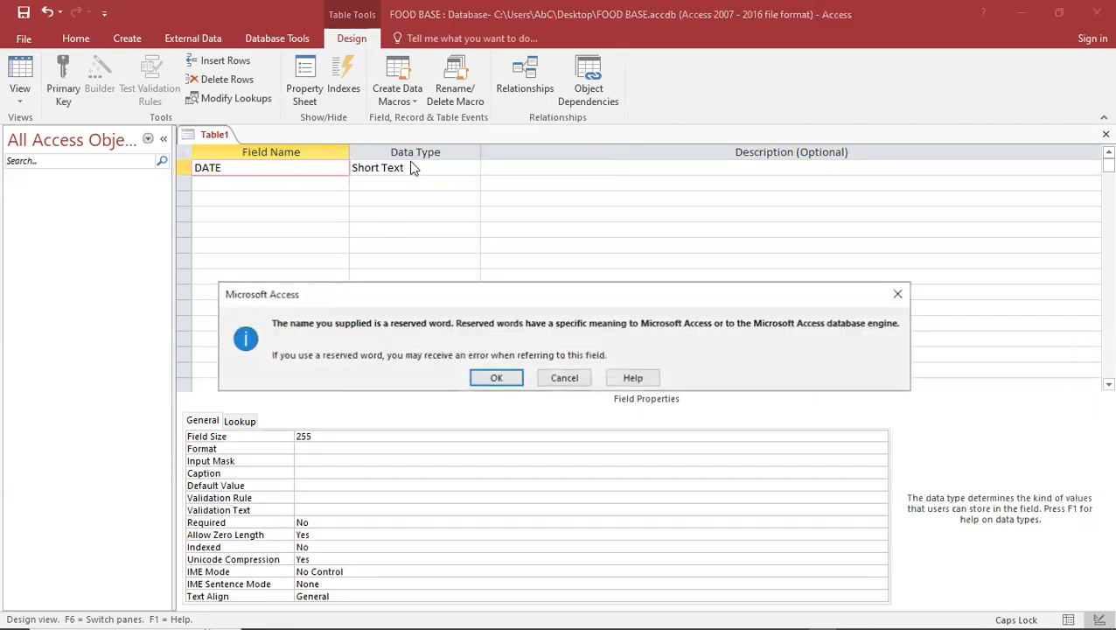
{"action": "left_click", "coordinate": [900, 295]}
{"action": "left_click", "coordinate": [233, 168]}
Rename the first field to DATES and set its data type to Date/Time
{"action": "type", "text": "S"}
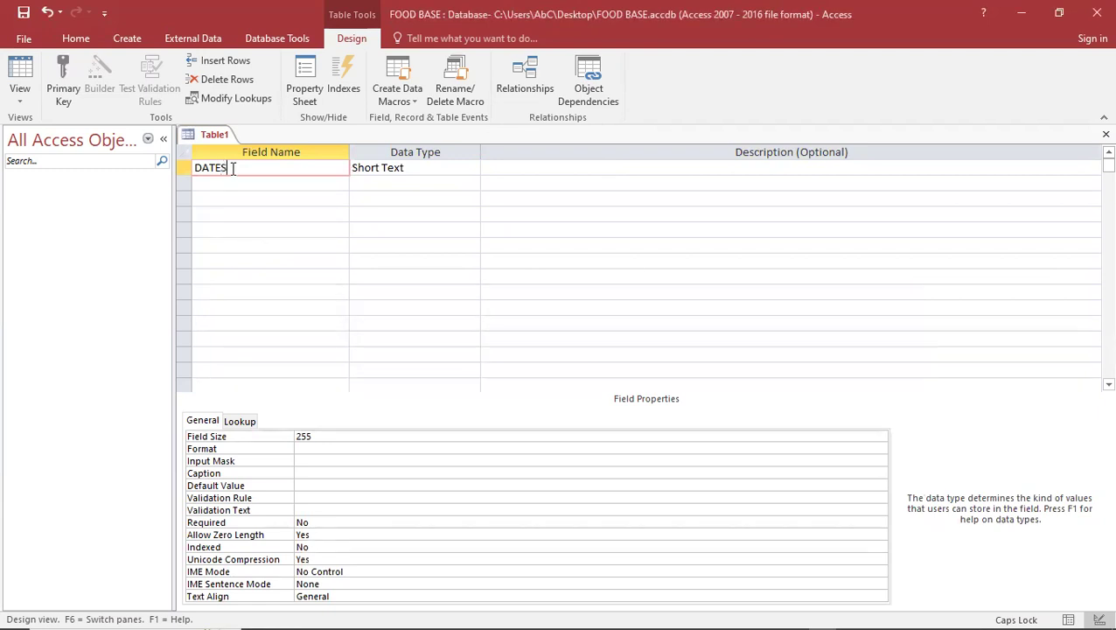
{"action": "left_click", "coordinate": [335, 168]}
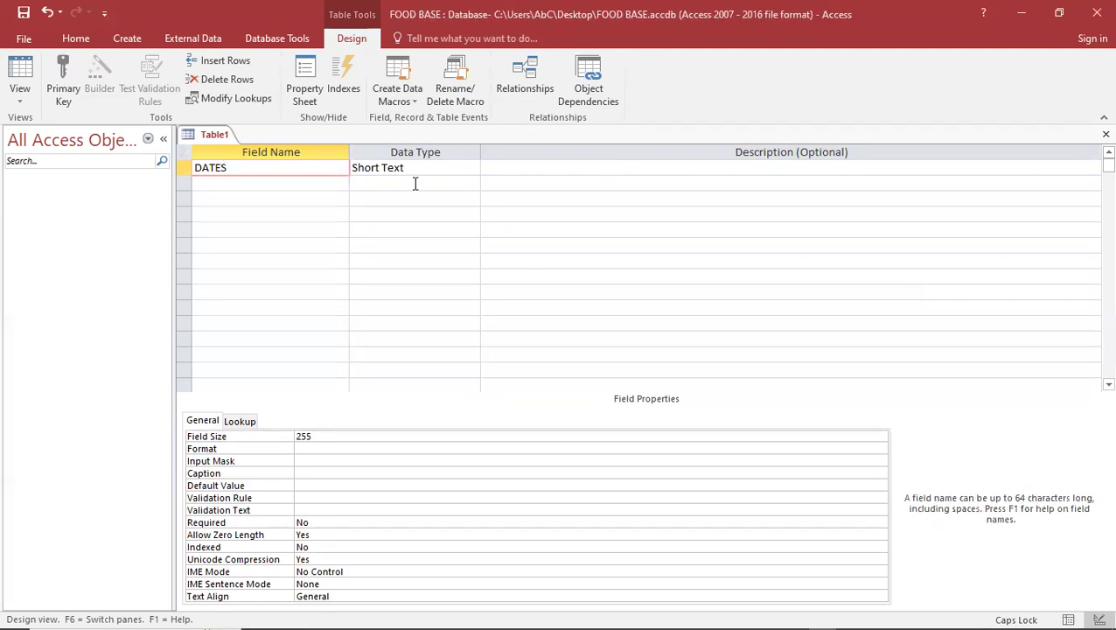
{"action": "left_click", "coordinate": [415, 184]}
{"action": "left_click", "coordinate": [448, 171]}
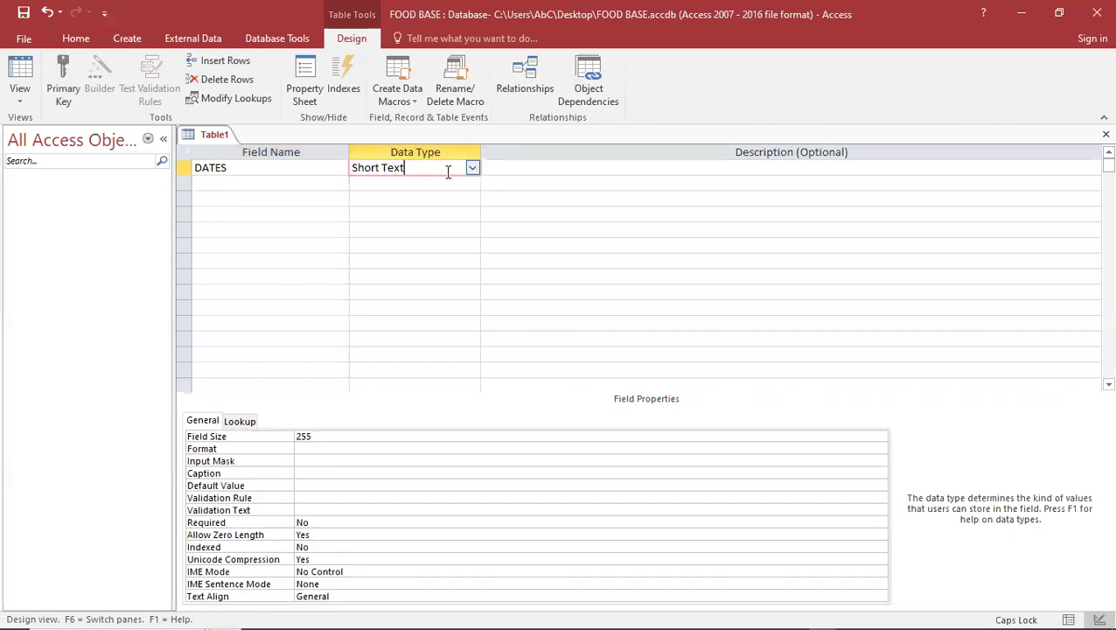
{"action": "left_click", "coordinate": [471, 168]}
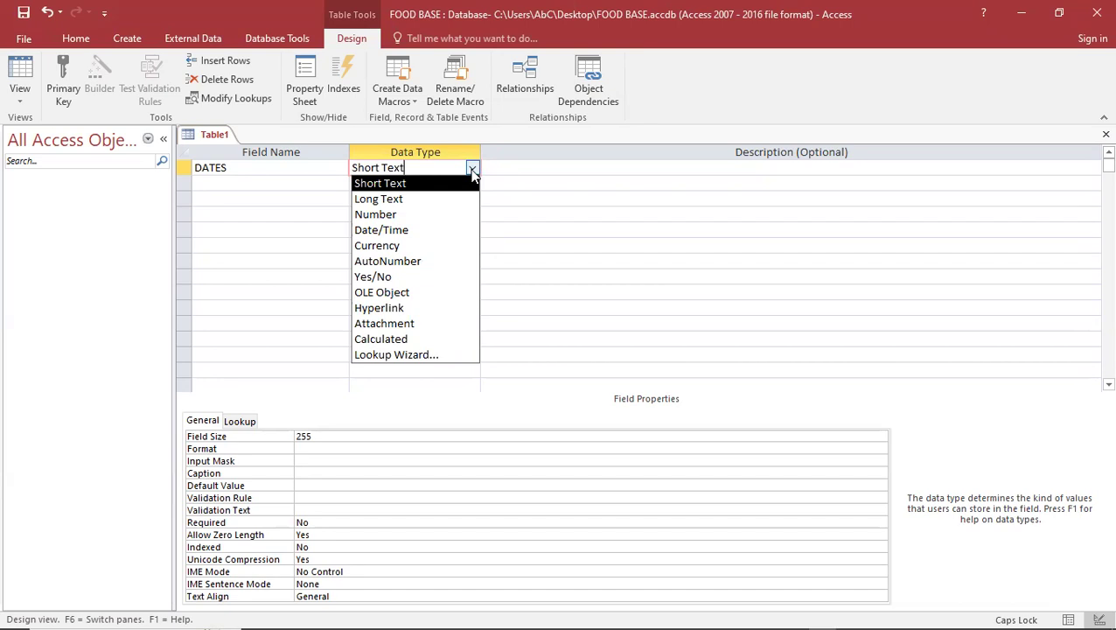
{"action": "left_click", "coordinate": [405, 232]}
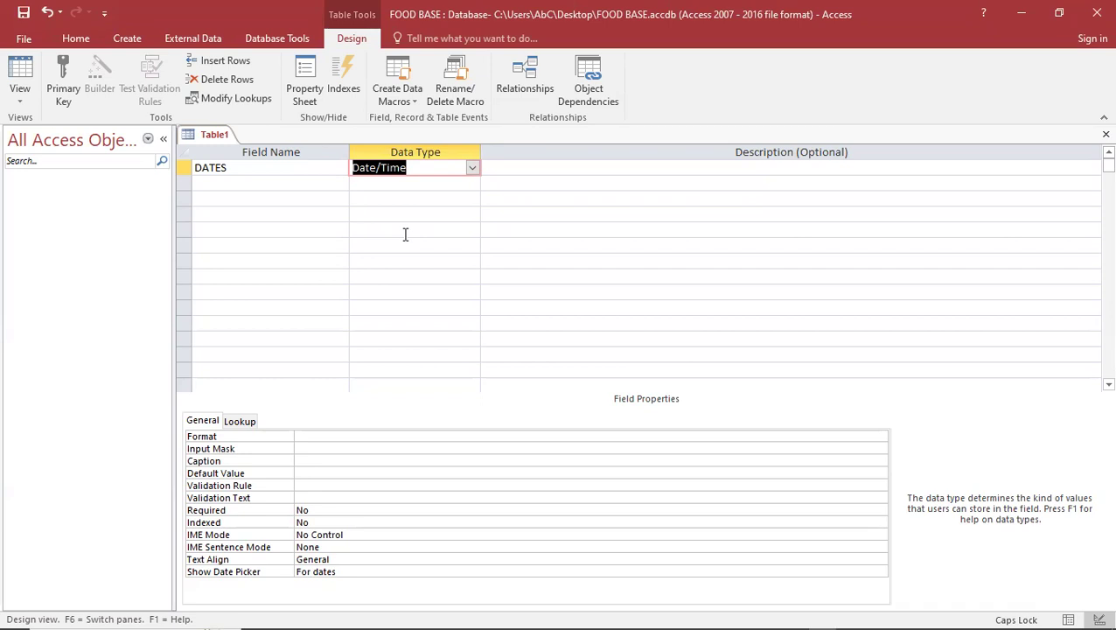
Show the Data Type dropdown list for the DATES field
{"action": "left_click", "coordinate": [470, 169]}
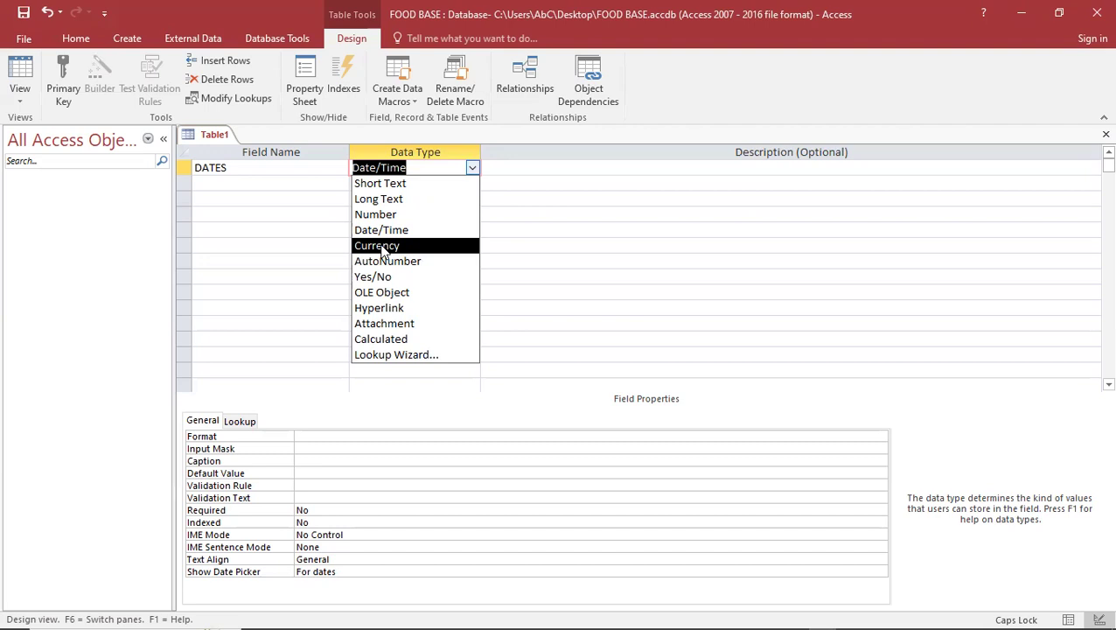
Set DATES to Calculated with no expression, backing out of a failed Lookup Wizard attempt
{"action": "left_click", "coordinate": [390, 341]}
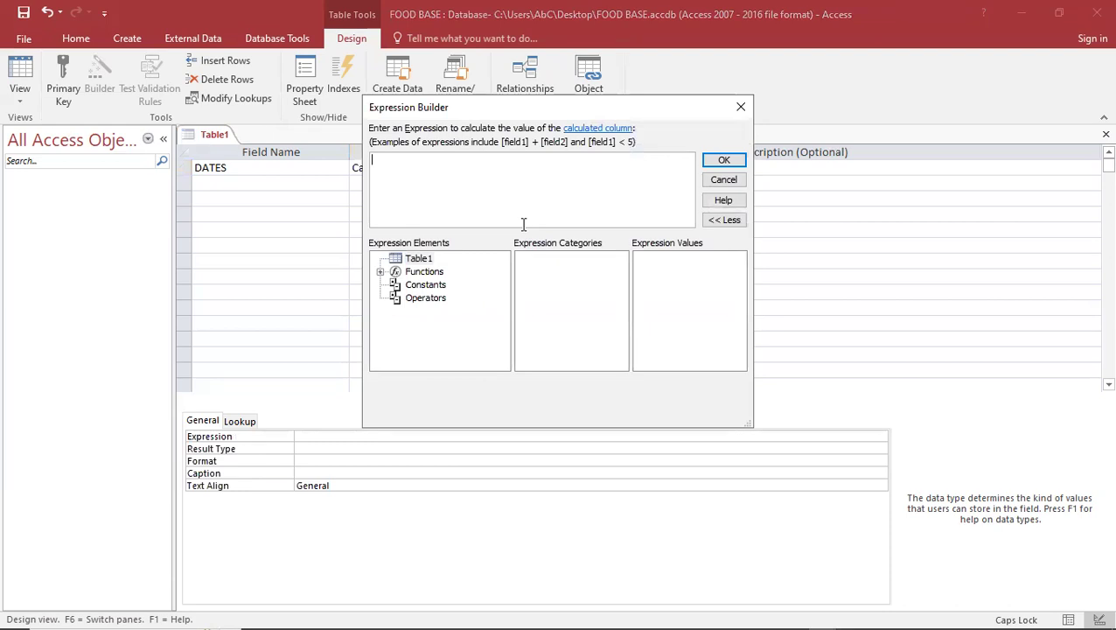
{"action": "left_click", "coordinate": [735, 116]}
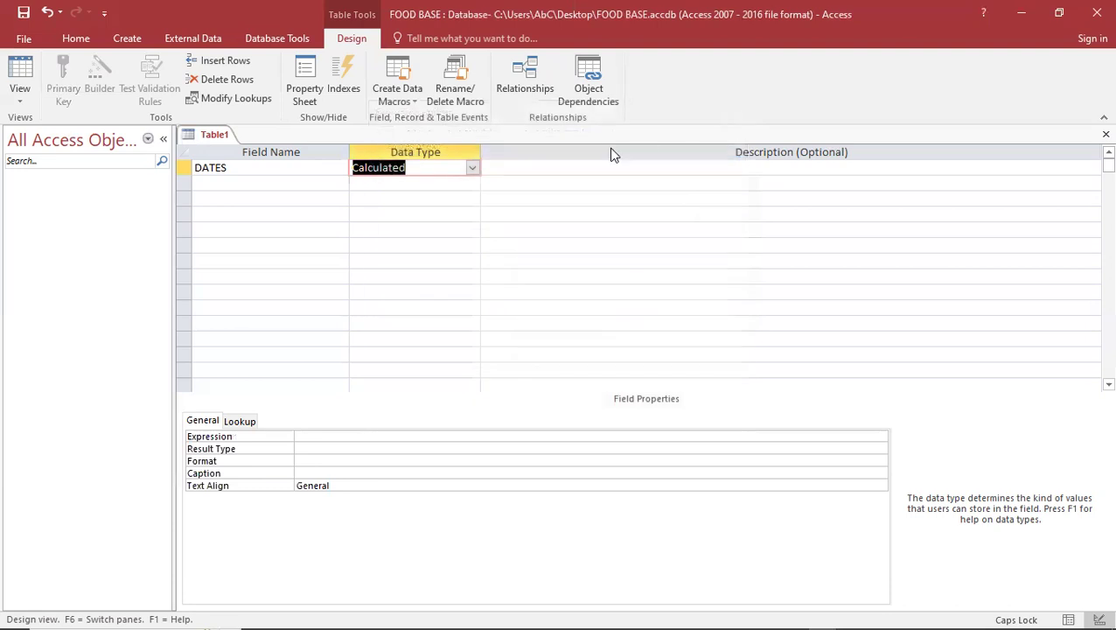
{"action": "left_click", "coordinate": [473, 168]}
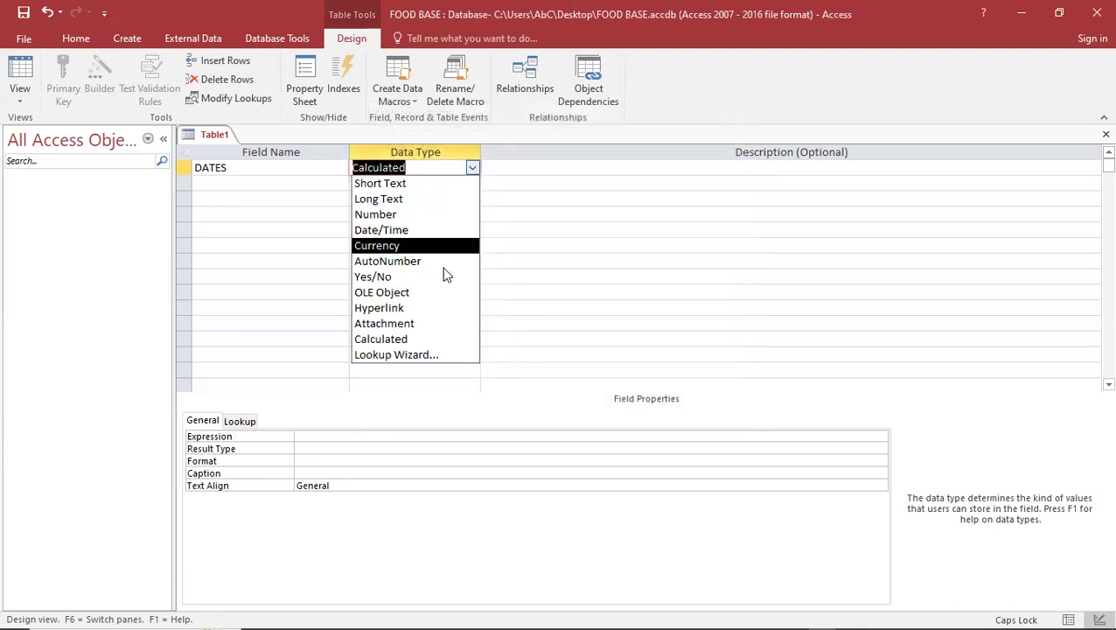
{"action": "left_click", "coordinate": [424, 355]}
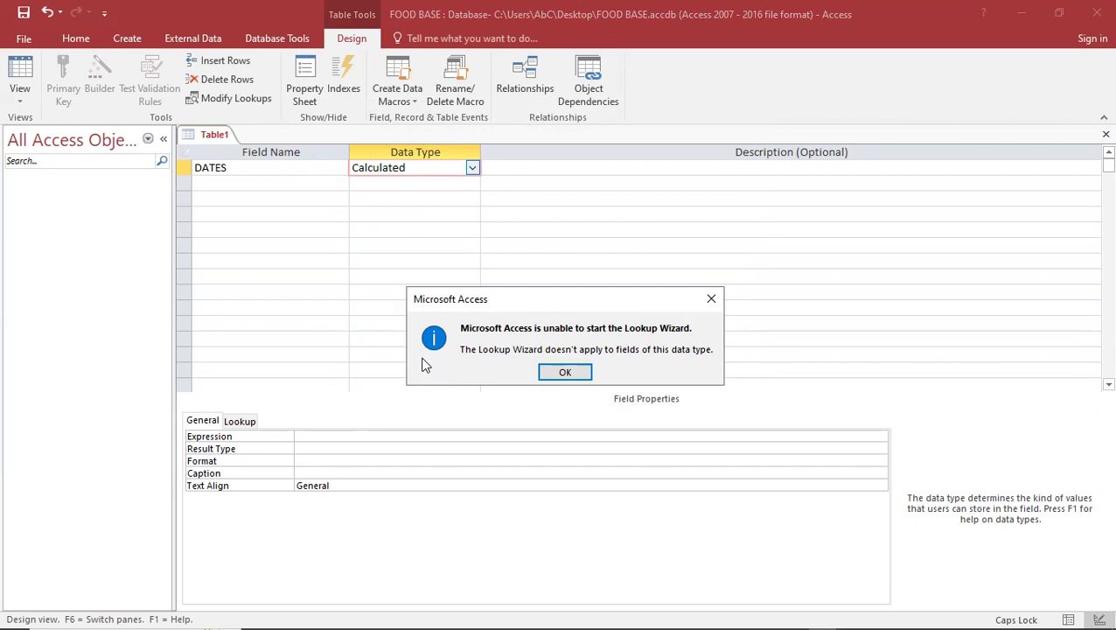
{"action": "left_click", "coordinate": [567, 371]}
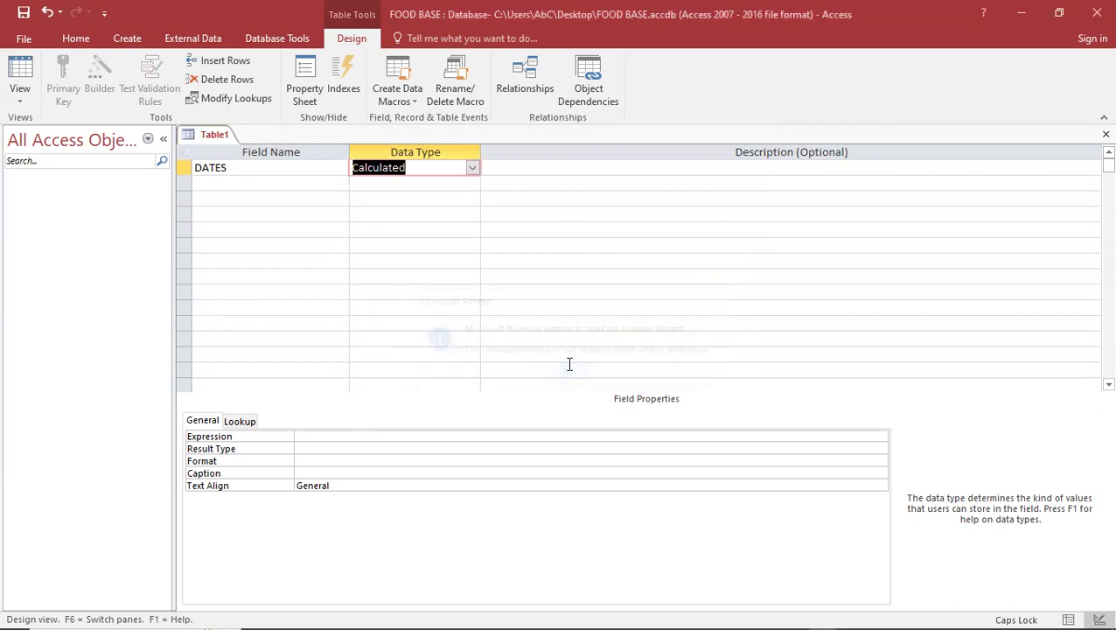
{"action": "left_click", "coordinate": [473, 169]}
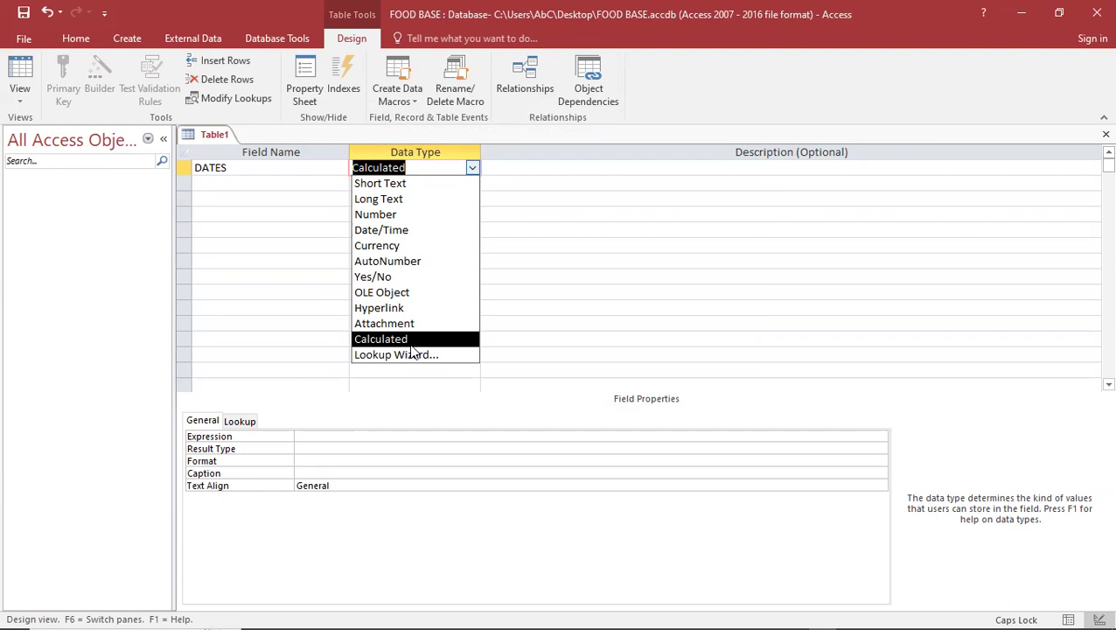
{"action": "left_click", "coordinate": [306, 167]}
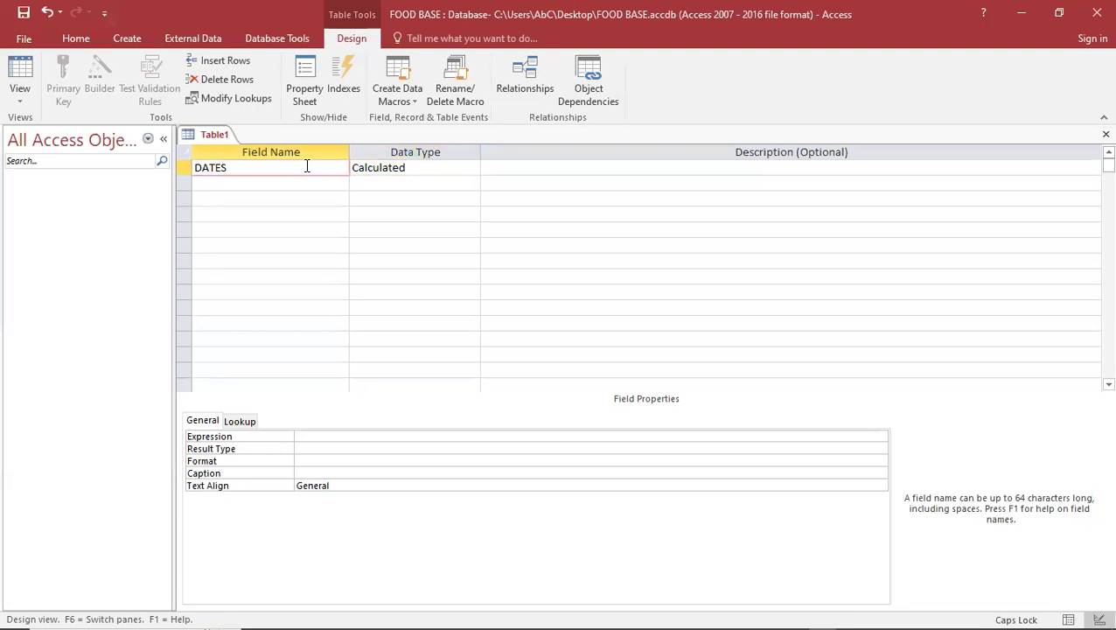
Rename the first field to ID1 and change its data type to Short Text
{"action": "key", "text": "BackSpace"}
{"action": "key", "text": "BackSpace"}
{"action": "key", "text": "BackSpace"}
{"action": "key", "text": "BackSpace"}
{"action": "key", "text": "BackSpace"}
{"action": "type", "text": "ID1"}
{"action": "left_click", "coordinate": [415, 165]}
{"action": "key", "text": "BackSpace"}
{"action": "key", "text": "BackSpace"}
{"action": "key", "text": "BackSpace"}
{"action": "key", "text": "BackSpace"}
{"action": "key", "text": "BackSpace"}
{"action": "key", "text": "BackSpace"}
{"action": "key", "text": "BackSpace"}
{"action": "key", "text": "BackSpace"}
{"action": "key", "text": "BackSpace"}
{"action": "key", "text": "BackSpace"}
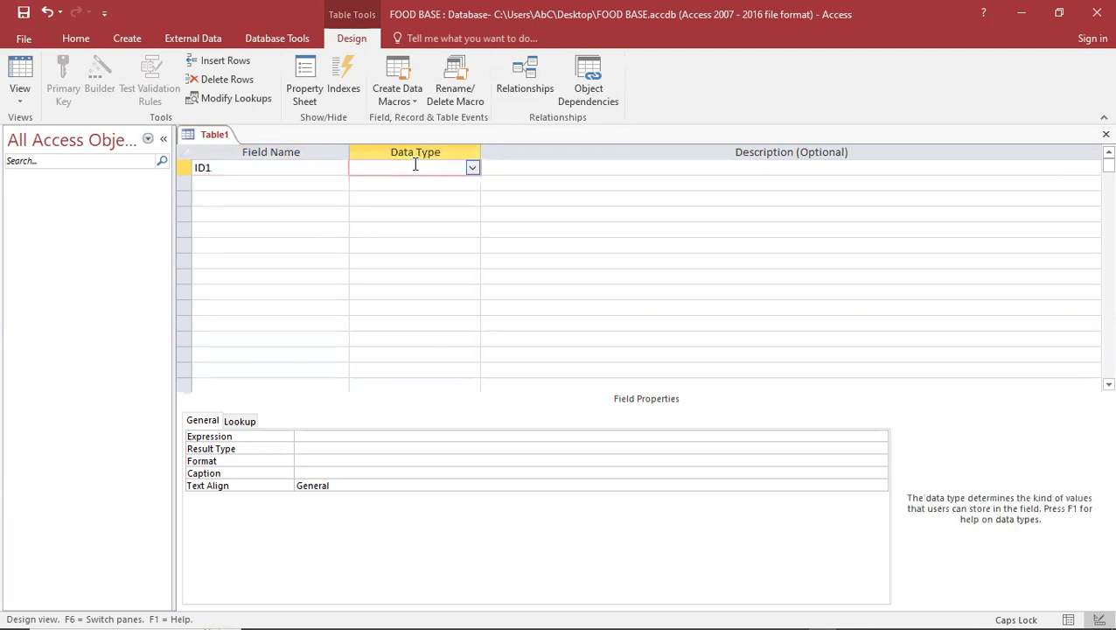
{"action": "left_click", "coordinate": [472, 169]}
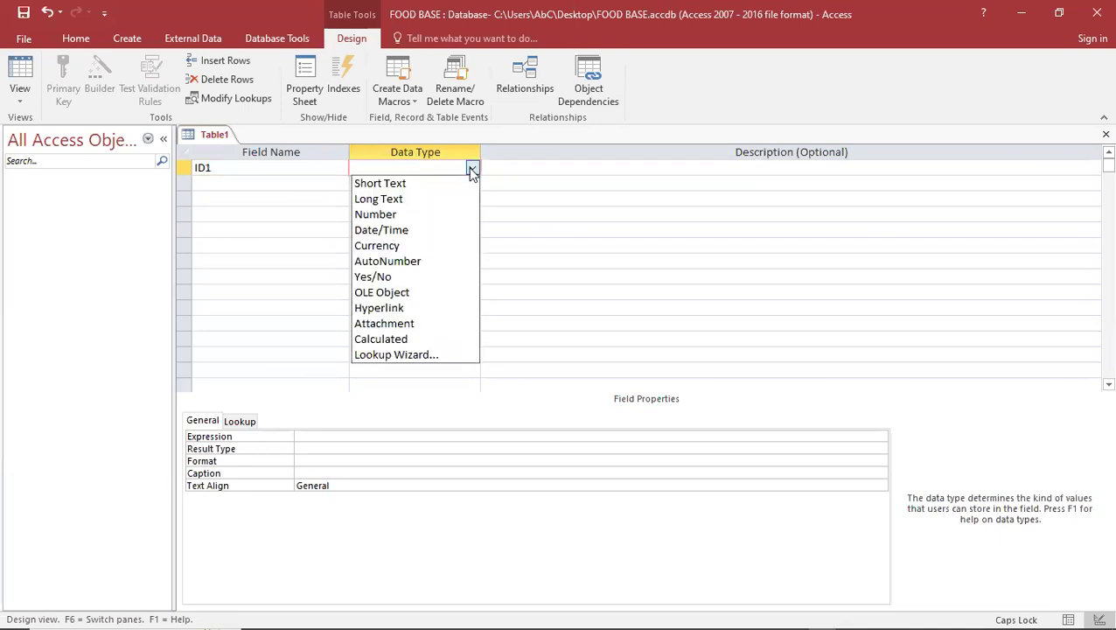
{"action": "left_click", "coordinate": [434, 183]}
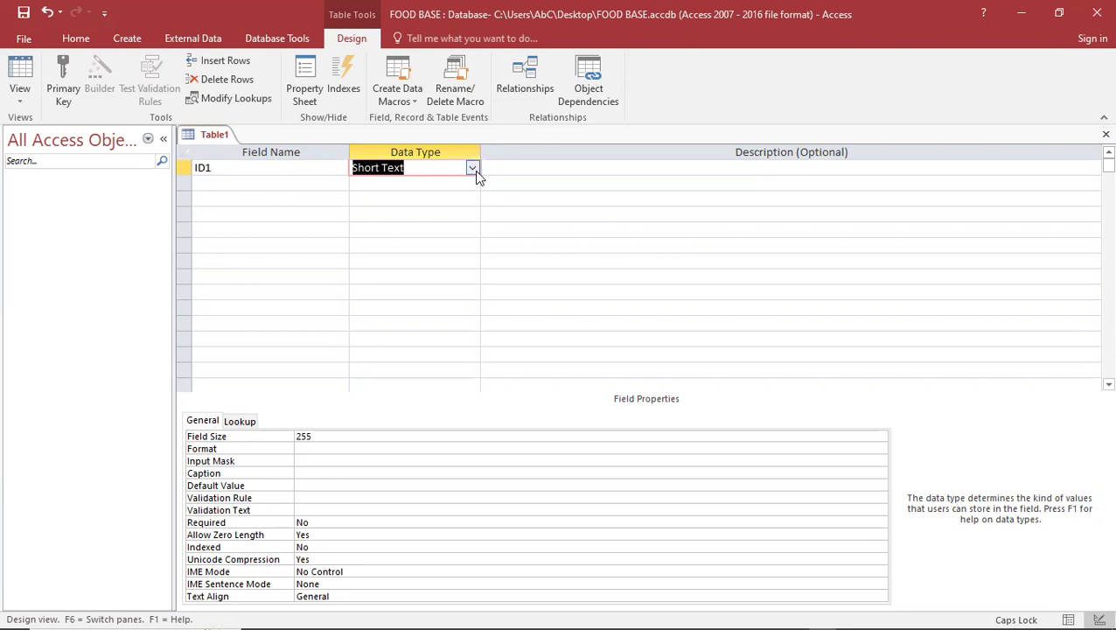
{"action": "left_click", "coordinate": [473, 169]}
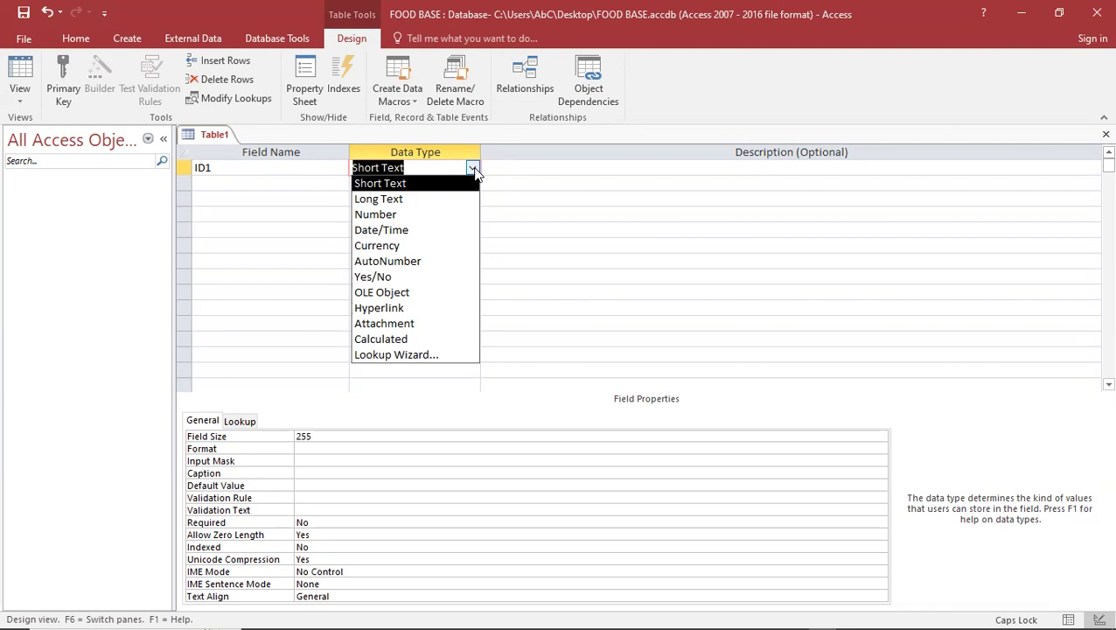
{"action": "left_click", "coordinate": [473, 170]}
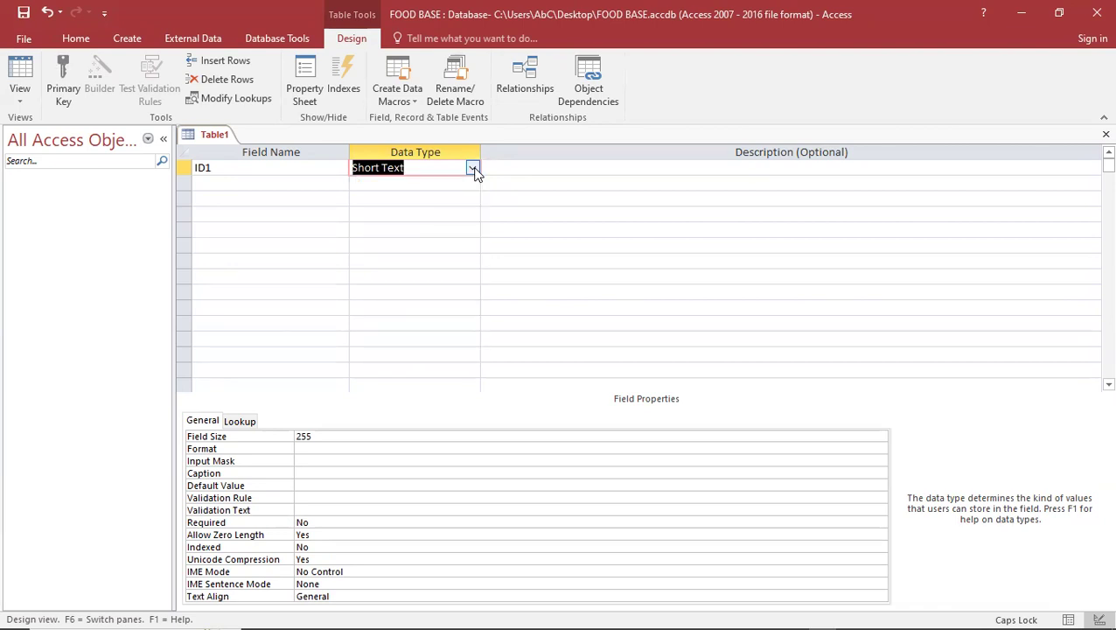
Enter ID2 in the second row and make it an AutoNumber field
{"action": "left_click", "coordinate": [305, 185]}
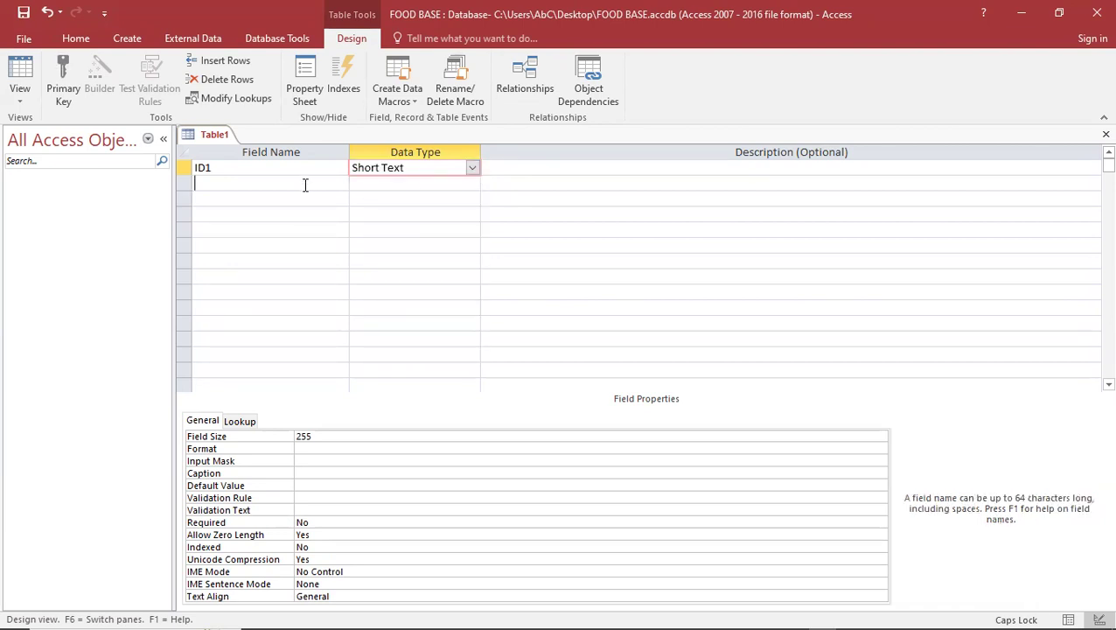
{"action": "type", "text": "ID2"}
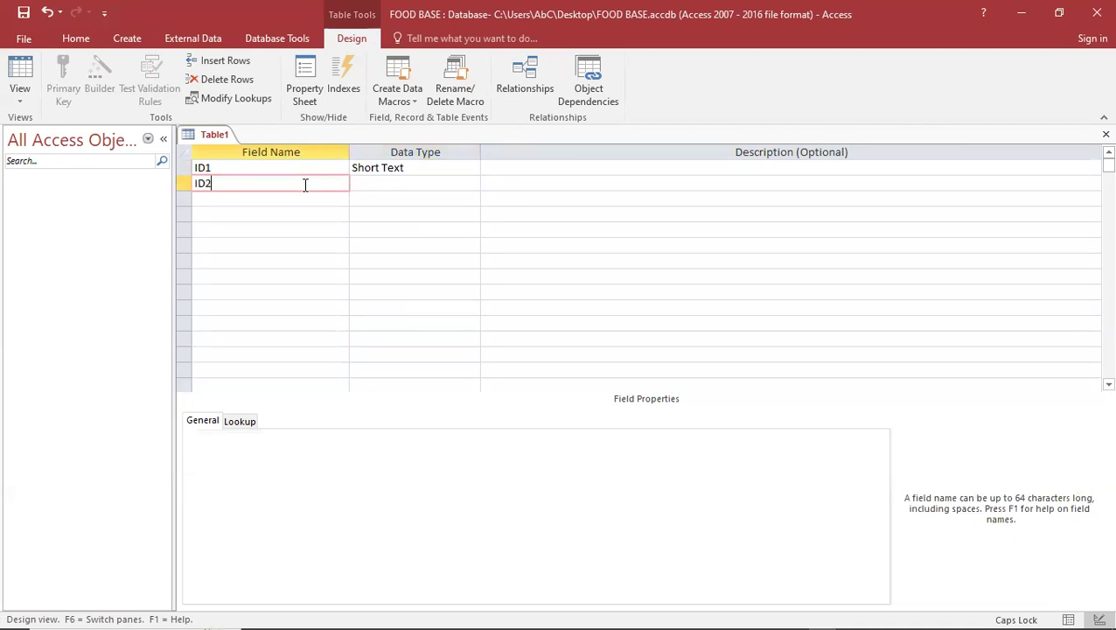
{"action": "left_click", "coordinate": [364, 182]}
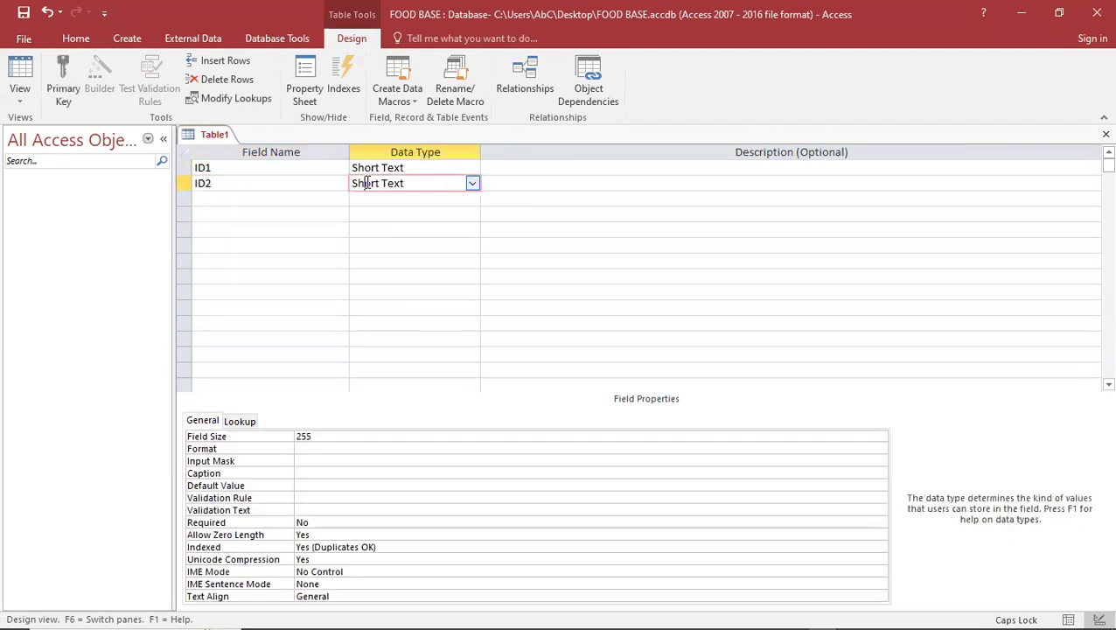
{"action": "left_click", "coordinate": [473, 183]}
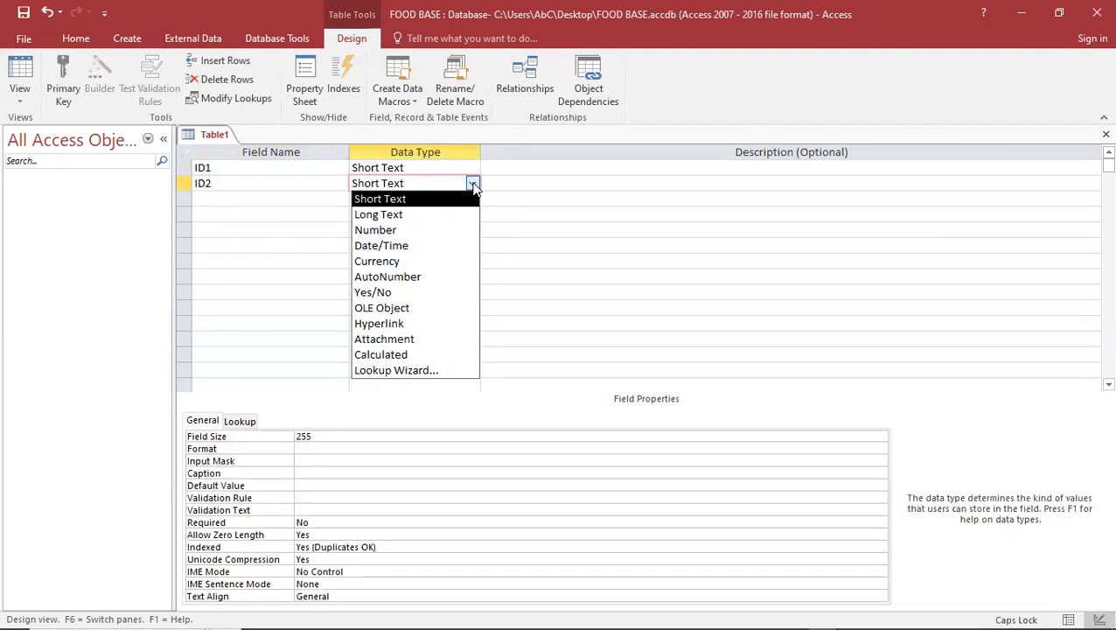
{"action": "left_click", "coordinate": [416, 277]}
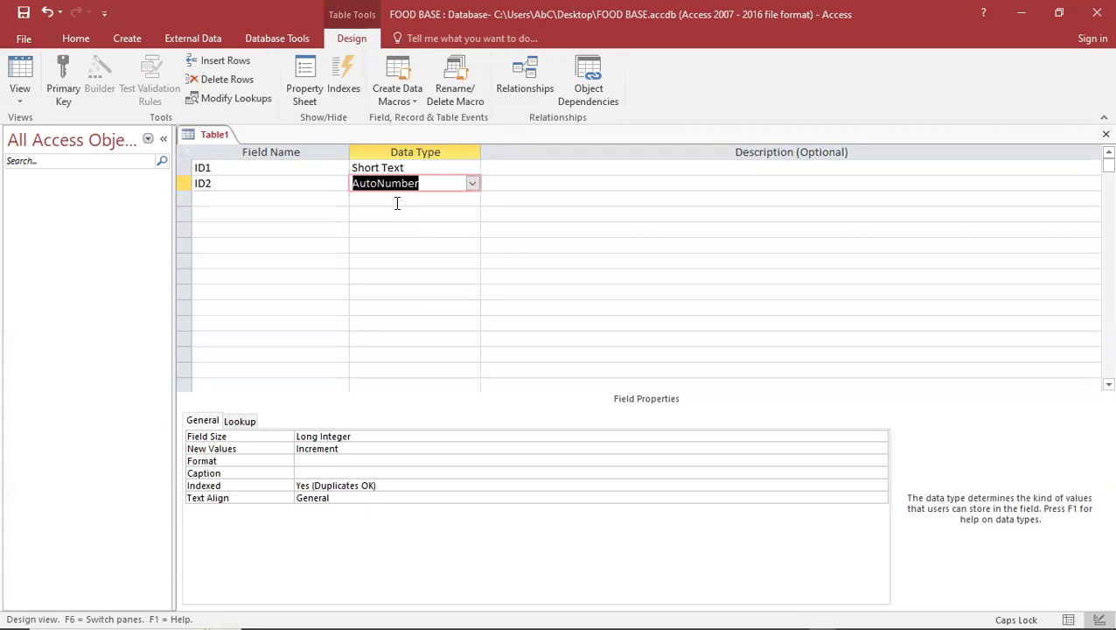
Add a NAMES field as Short Text and an AMOUNT field as Currency
{"action": "left_click", "coordinate": [328, 201]}
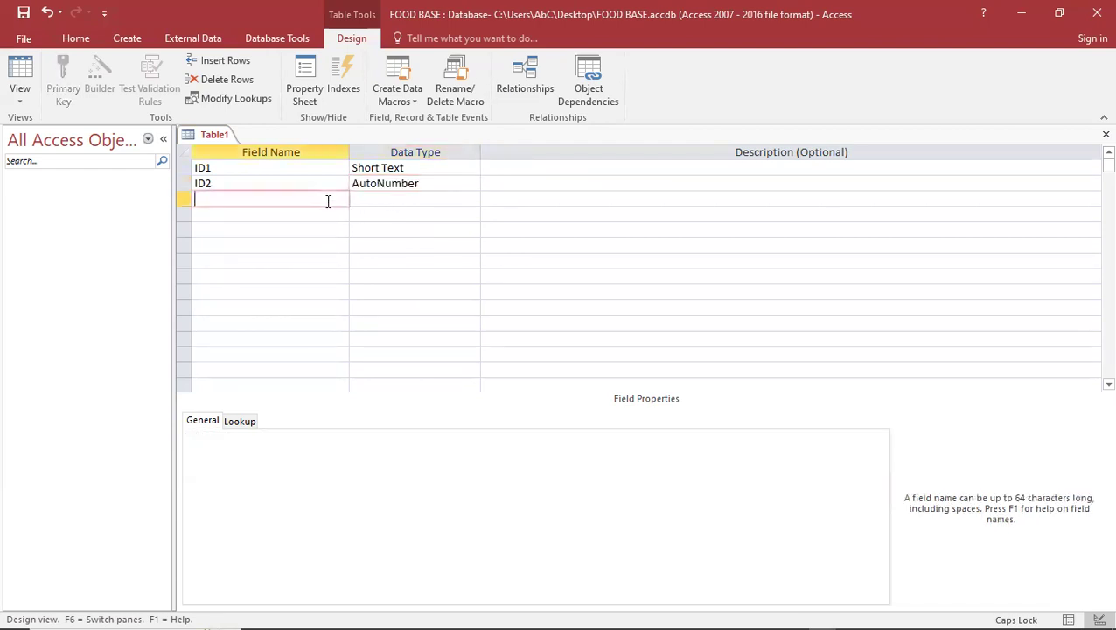
{"action": "type", "text": "NAMES"}
{"action": "left_click", "coordinate": [380, 200]}
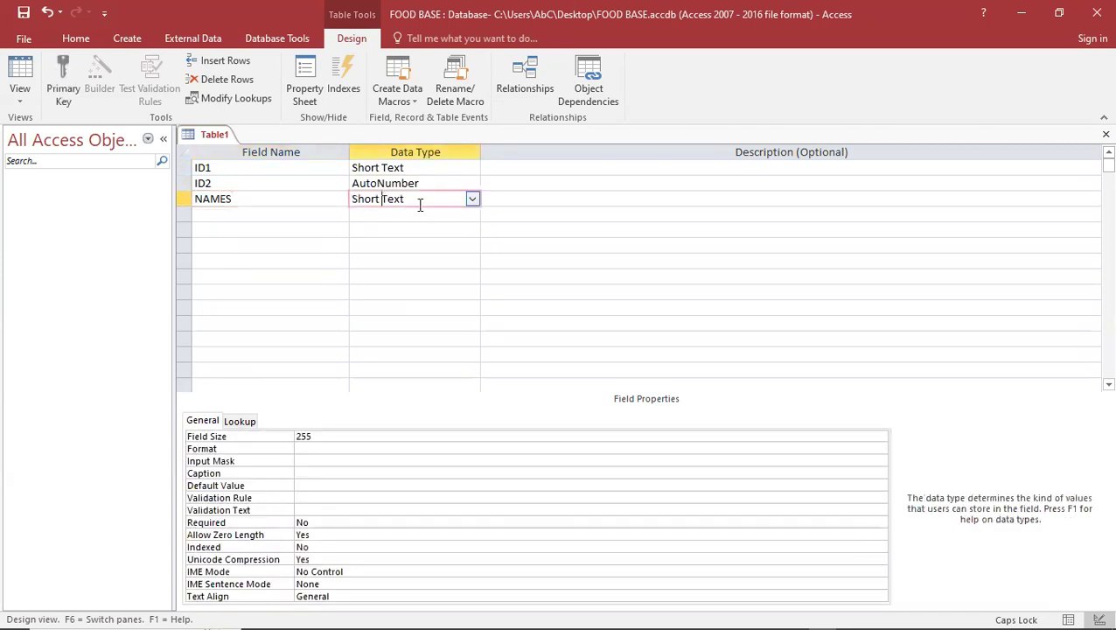
{"action": "left_click", "coordinate": [294, 215]}
{"action": "type", "text": "AMOUNR"}
{"action": "key", "text": "BackSpace"}
{"action": "type", "text": "T"}
{"action": "left_click", "coordinate": [364, 215]}
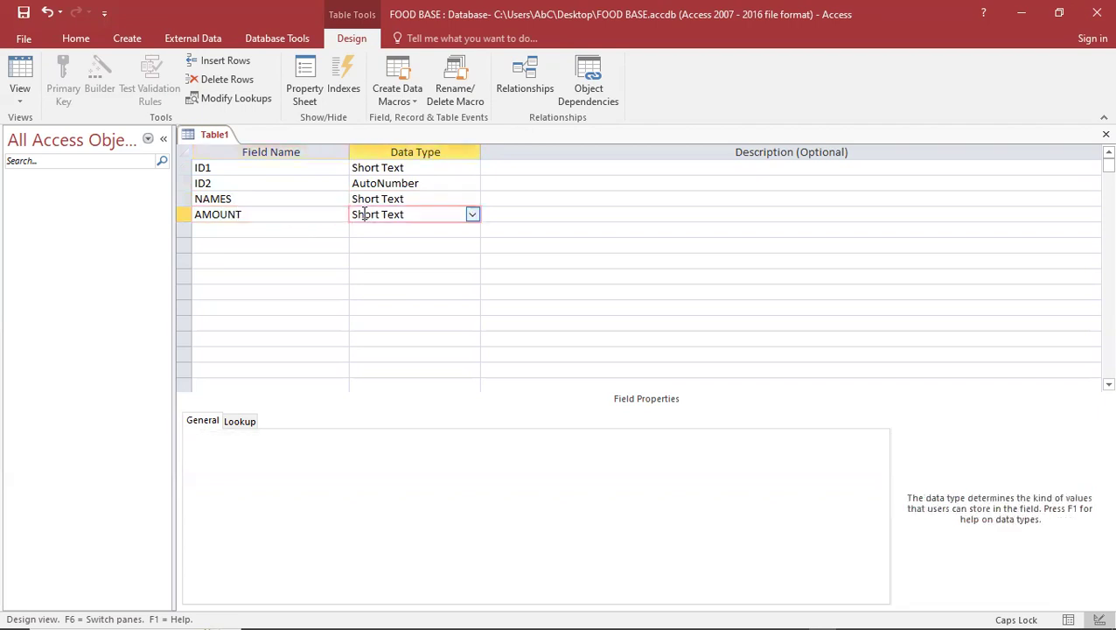
{"action": "left_click", "coordinate": [473, 215]}
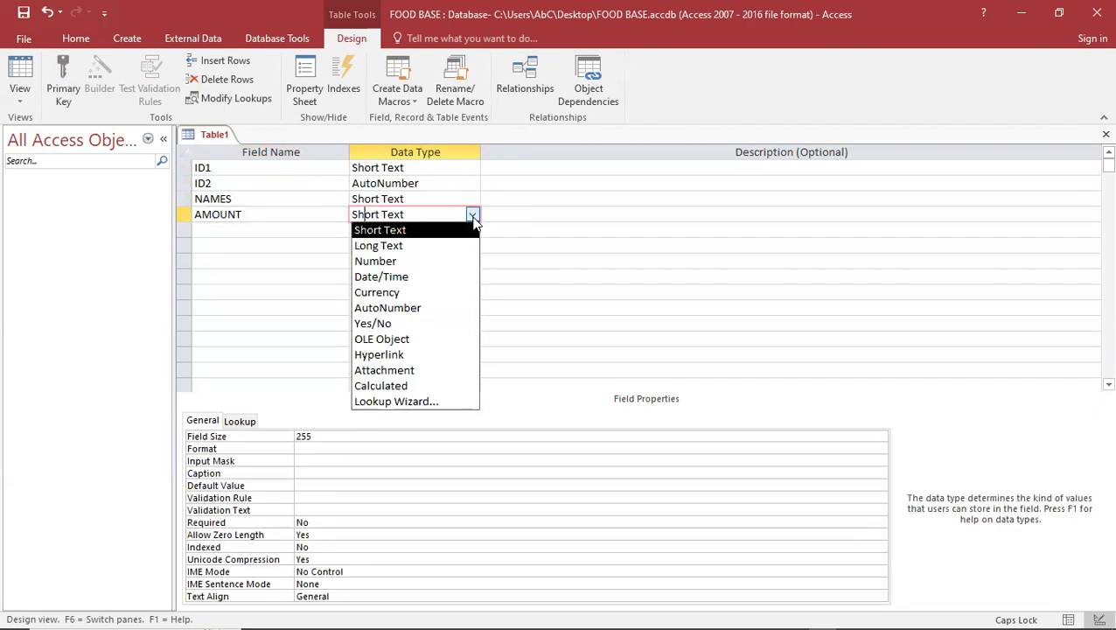
{"action": "left_click", "coordinate": [418, 289]}
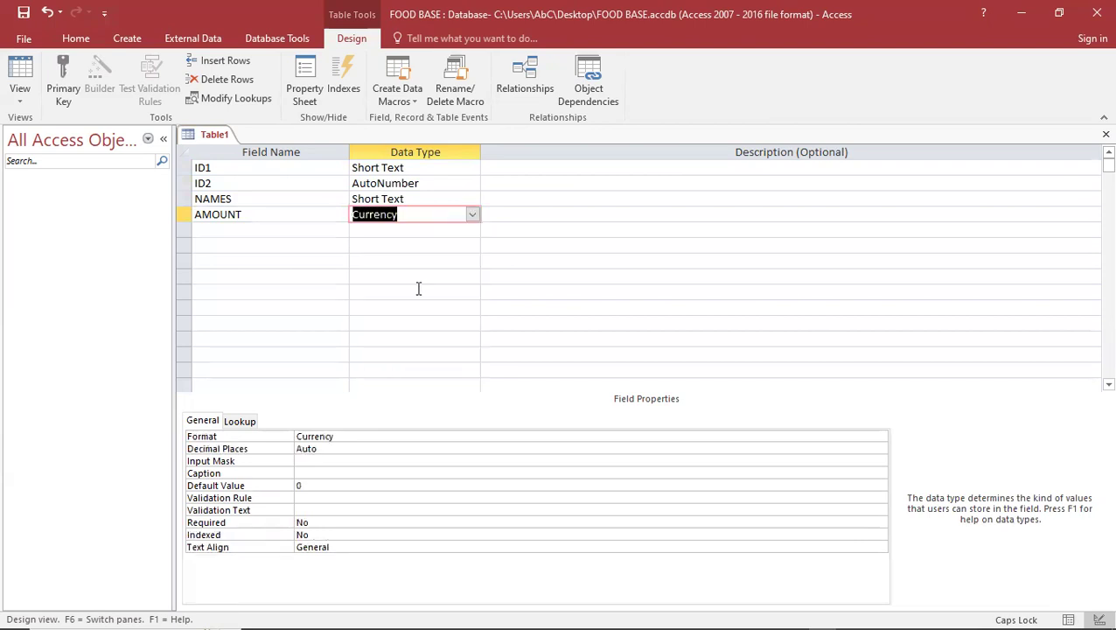
Add DATE OF BIRTH as Date/Time and enter DEPARTMNET as the sixth field name
{"action": "left_click", "coordinate": [322, 227]}
{"action": "type", "text": "DATE OF"}
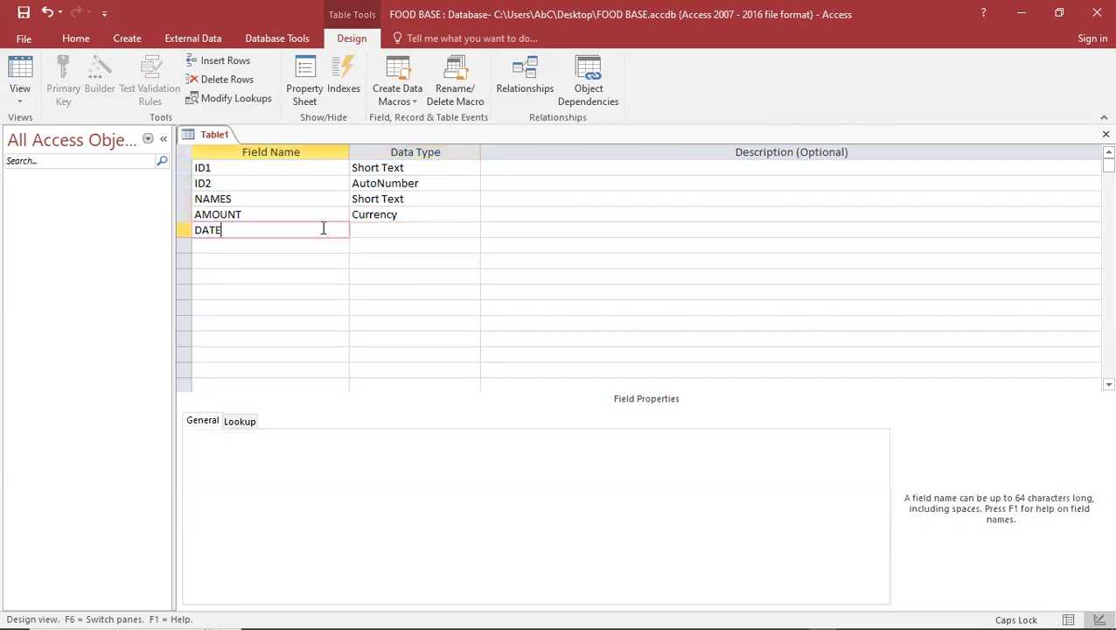
{"action": "type", "text": "IRTH"}
{"action": "left_click", "coordinate": [380, 229]}
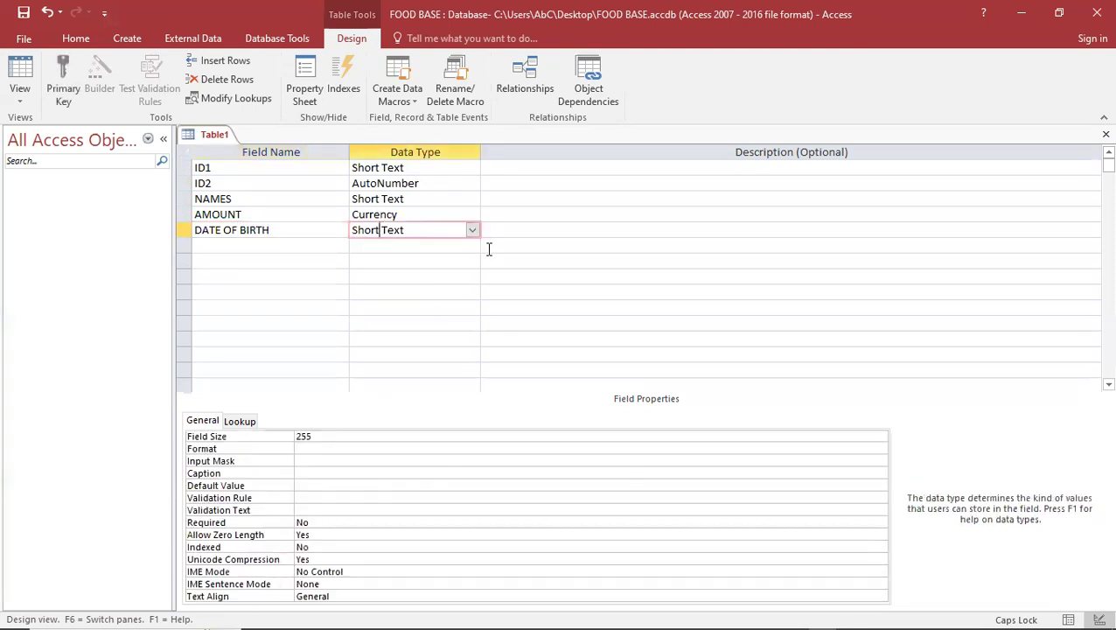
{"action": "left_click", "coordinate": [472, 230]}
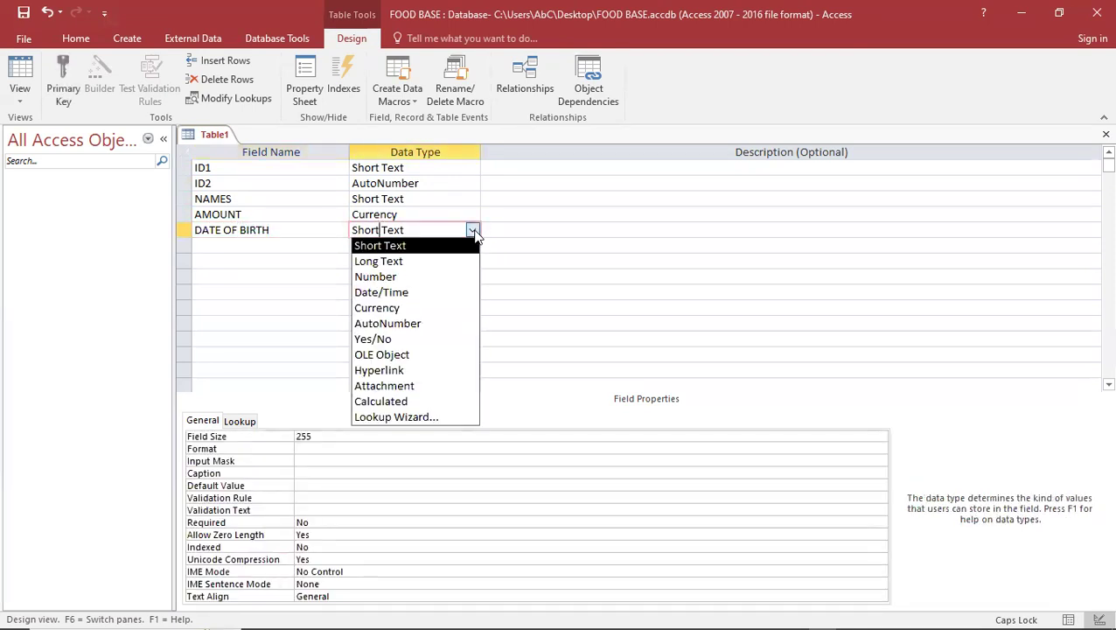
{"action": "left_click", "coordinate": [429, 293]}
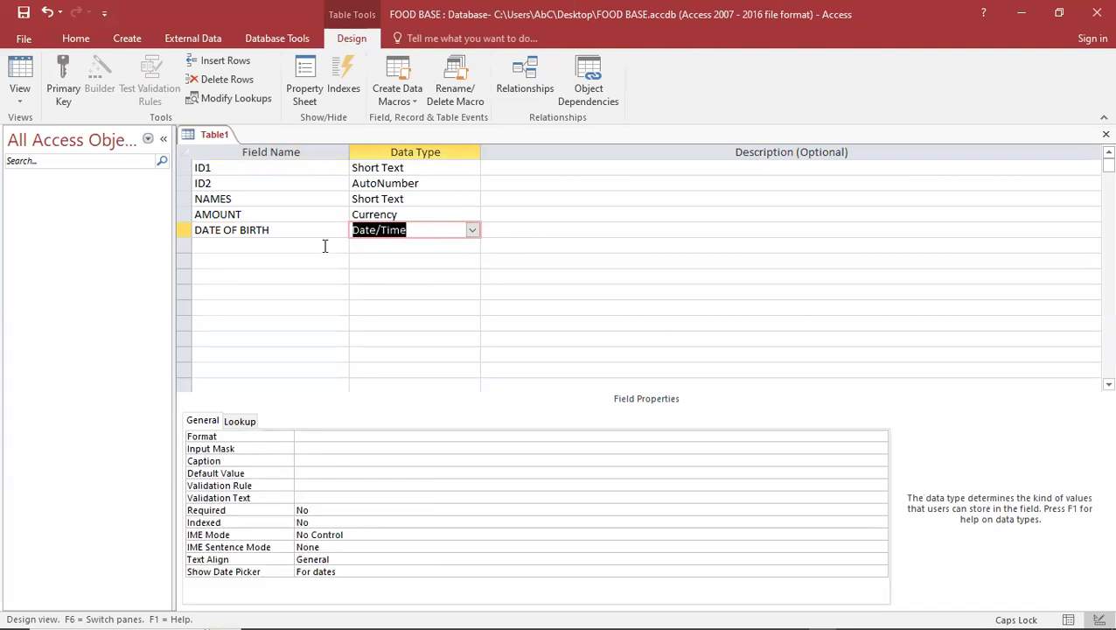
{"action": "left_click", "coordinate": [324, 246]}
{"action": "type", "text": "DE"}
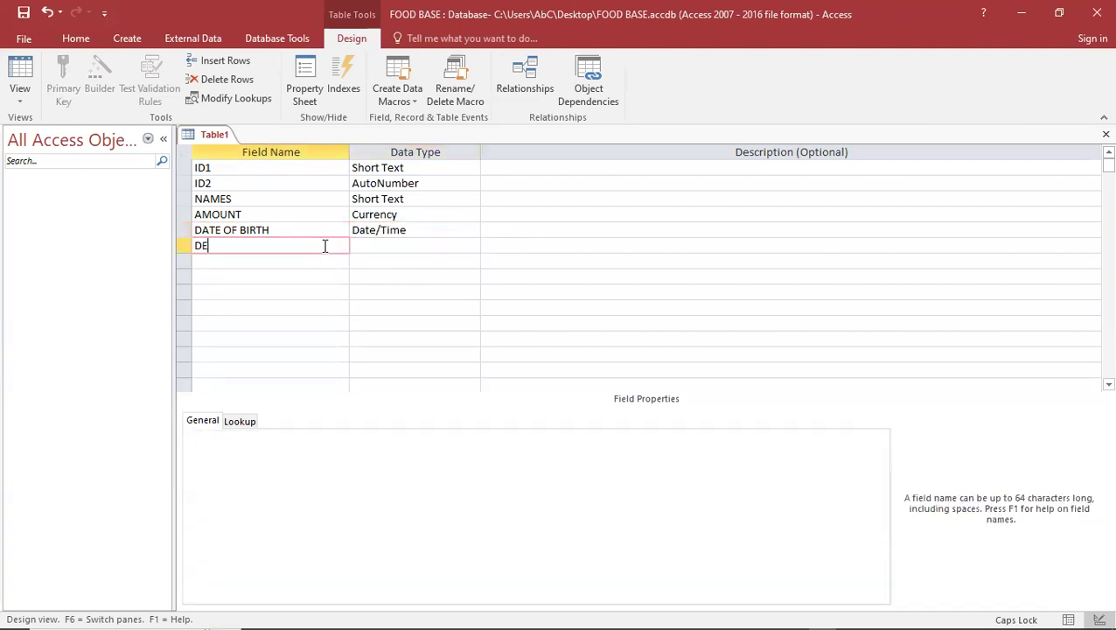
{"action": "type", "text": "PARTMNET"}
Choose Lookup Wizard as DEPARTMNET's data type to launch the wizard
{"action": "left_click", "coordinate": [354, 250]}
{"action": "left_click", "coordinate": [471, 248]}
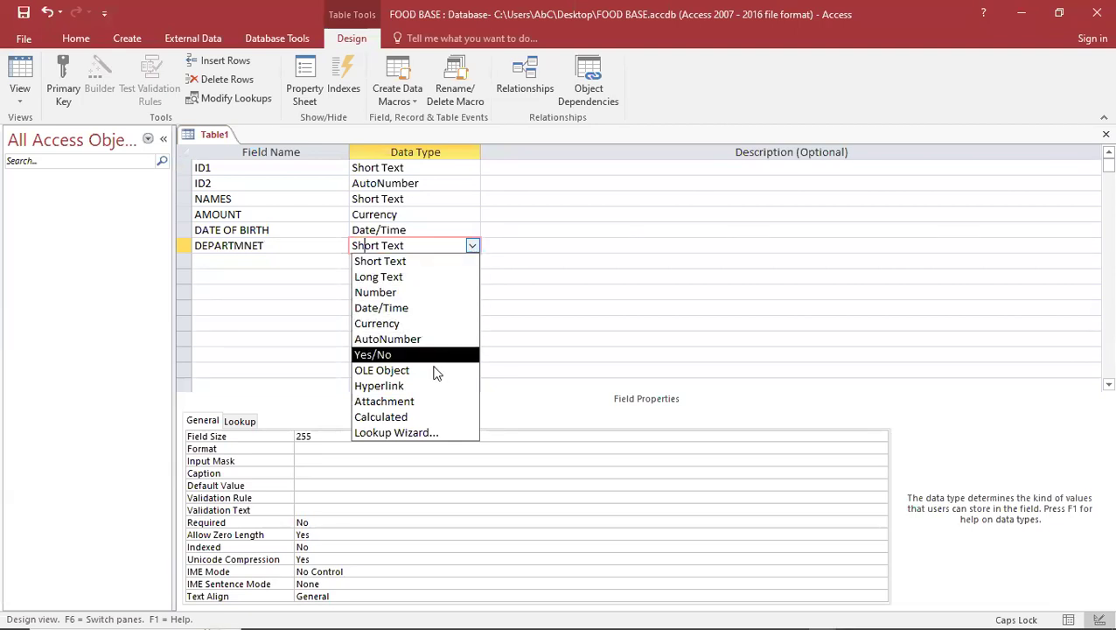
{"action": "left_click", "coordinate": [421, 432]}
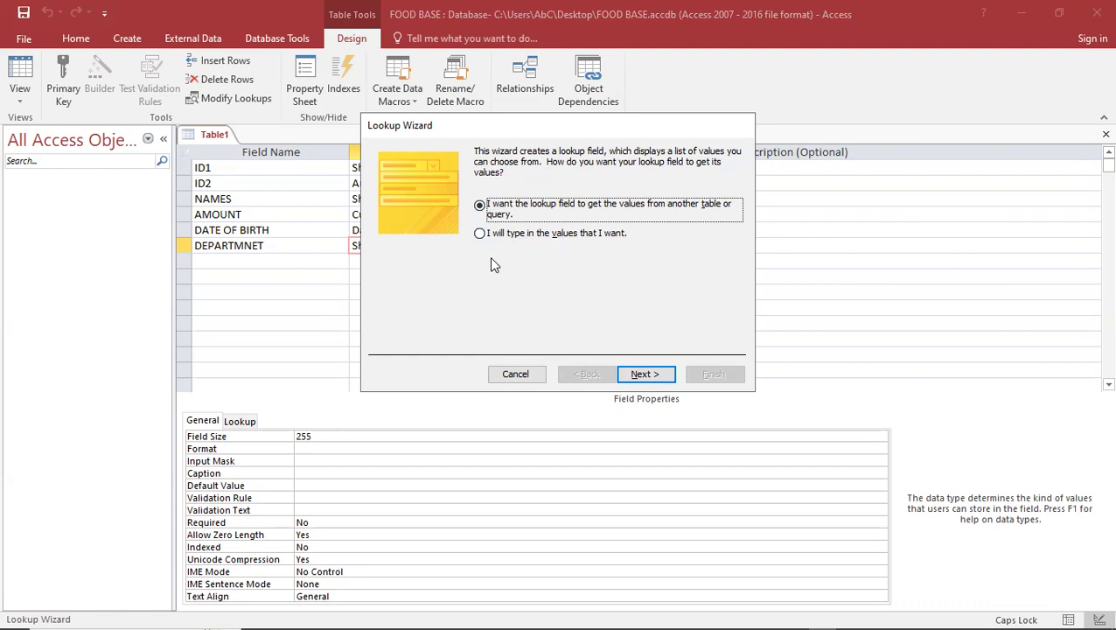
Enter the DEPARTMNET lookup values by hand: ICT, FASHION, FOOD and SCIENCE
{"action": "left_click", "coordinate": [480, 239]}
{"action": "left_click", "coordinate": [652, 377]}
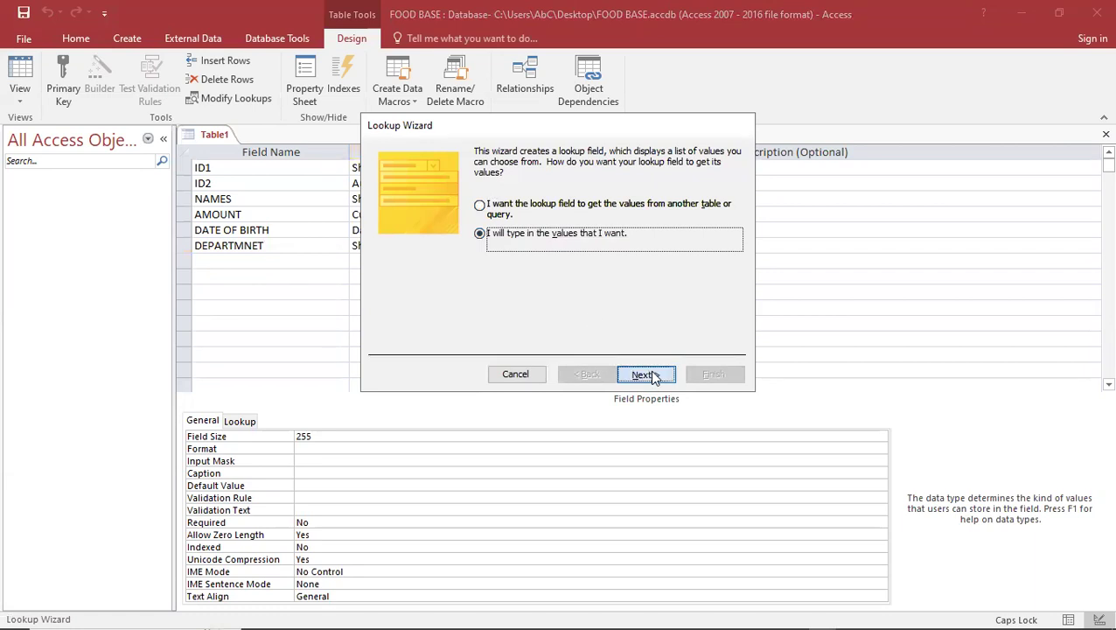
{"action": "left_click", "coordinate": [430, 249]}
{"action": "type", "text": "ICT"}
{"action": "left_click", "coordinate": [424, 262]}
{"action": "type", "text": "FASHION"}
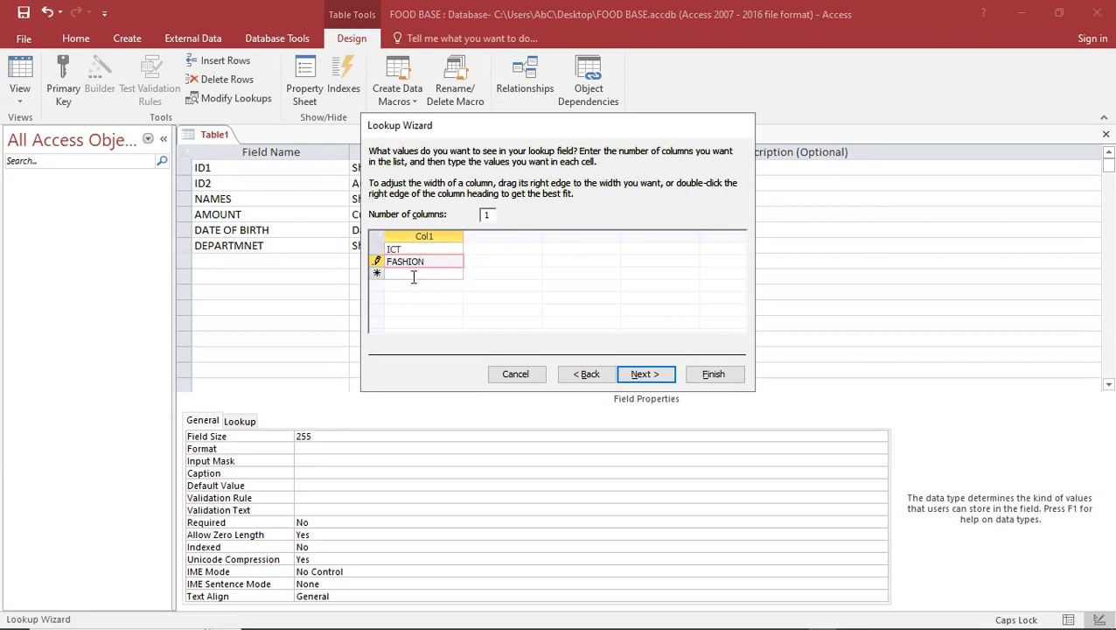
{"action": "left_click", "coordinate": [413, 274]}
{"action": "type", "text": "FOOD"}
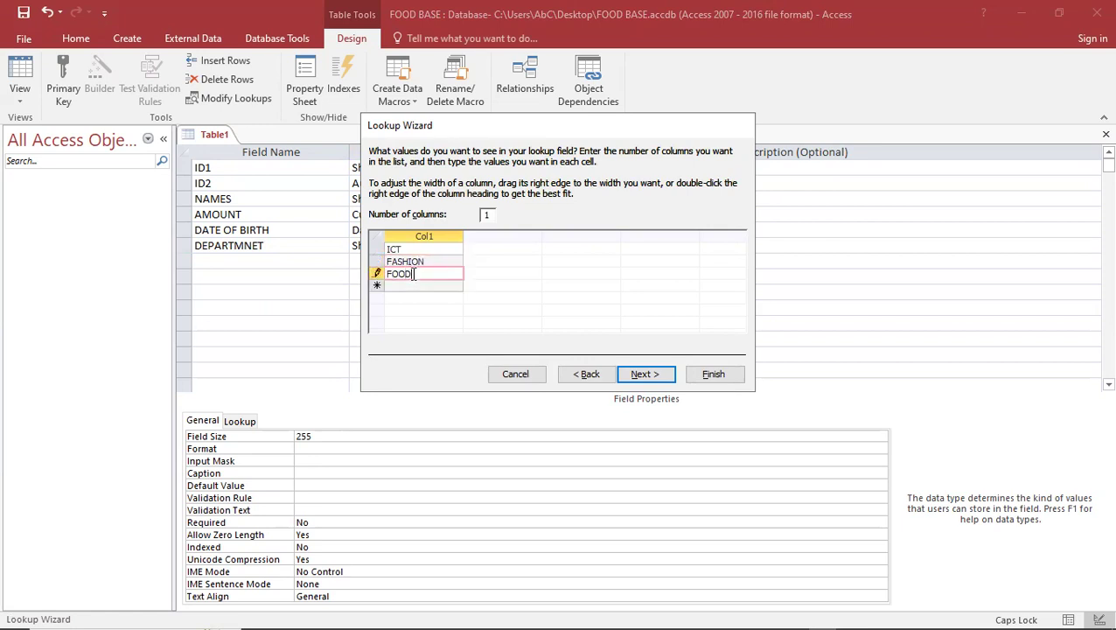
{"action": "left_click", "coordinate": [407, 286]}
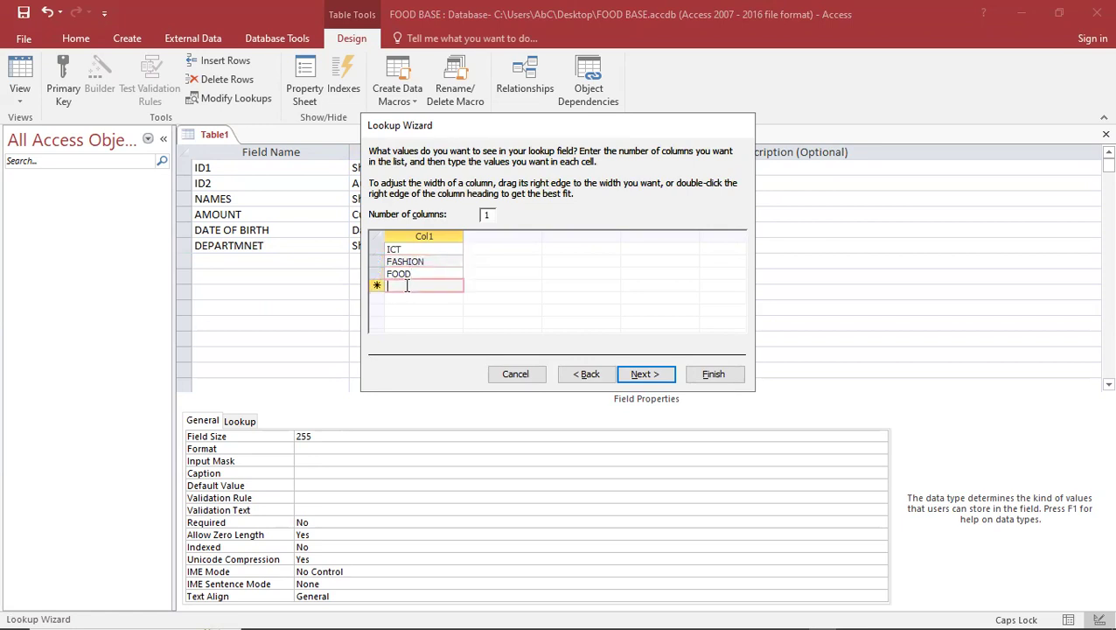
{"action": "type", "text": "SCIENCE"}
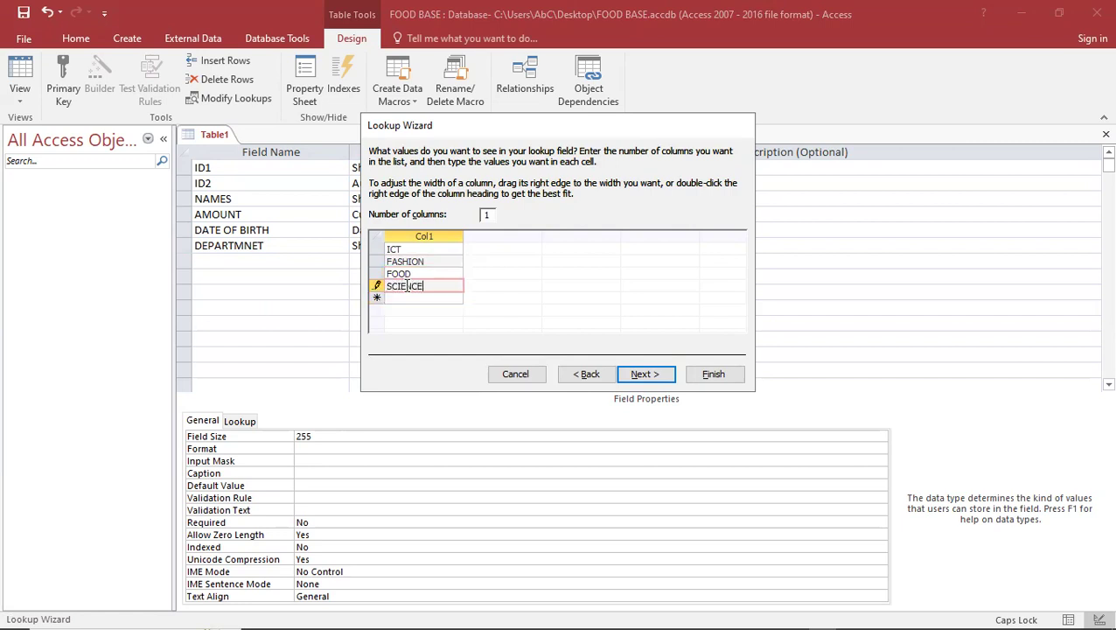
Let the DEPARTMNET lookup allow multiple values and finish the Lookup Wizard
{"action": "left_click", "coordinate": [645, 374]}
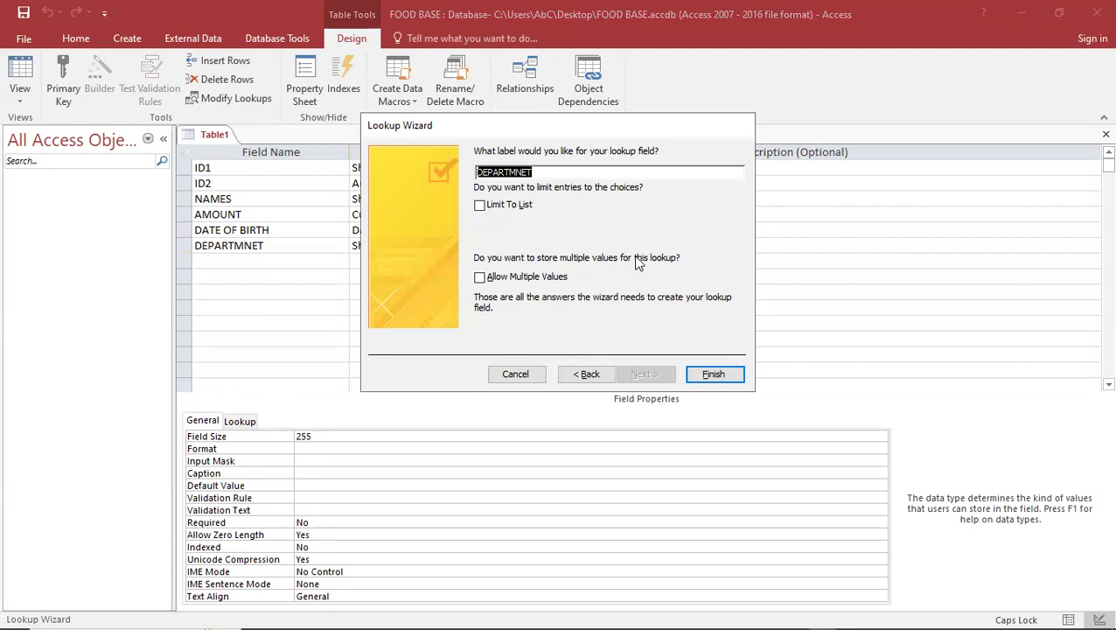
{"action": "left_click", "coordinate": [480, 278]}
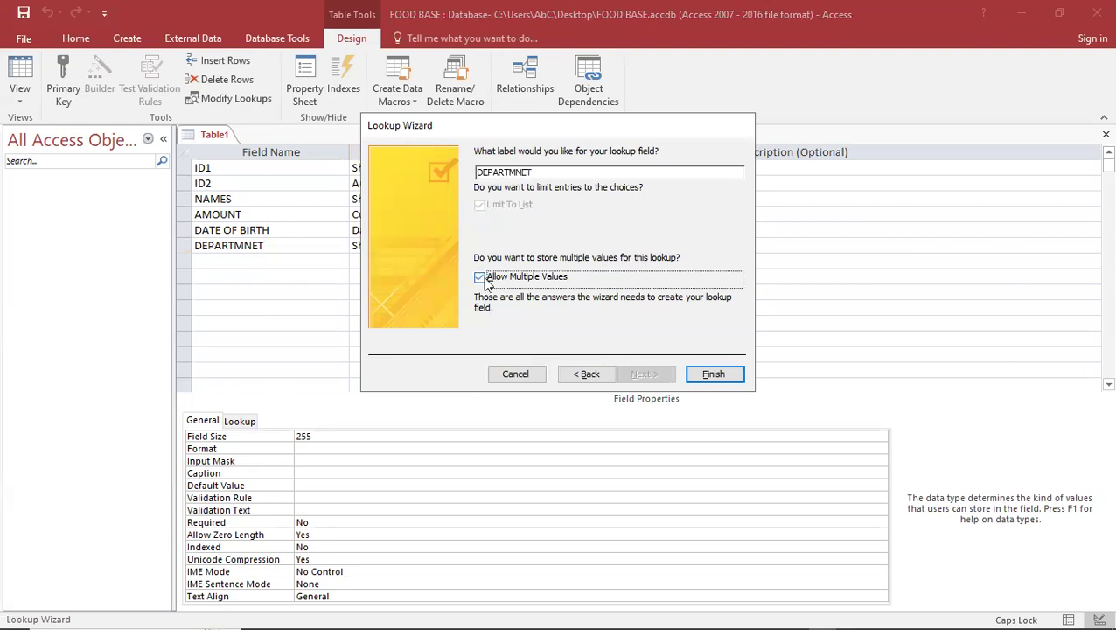
{"action": "left_click", "coordinate": [715, 376]}
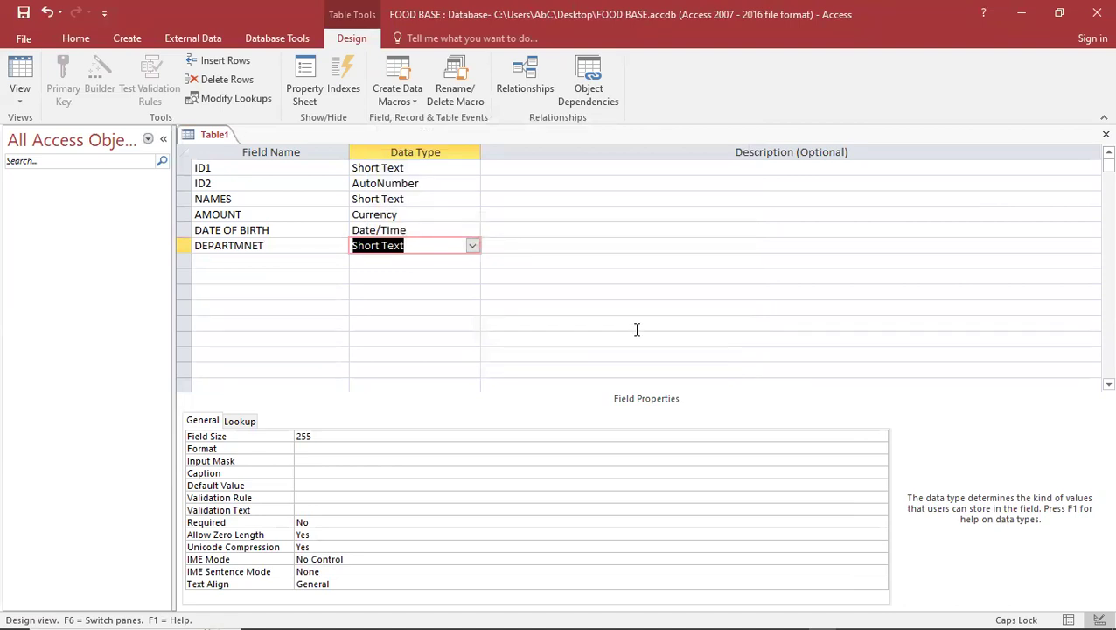
{"action": "left_click", "coordinate": [23, 19]}
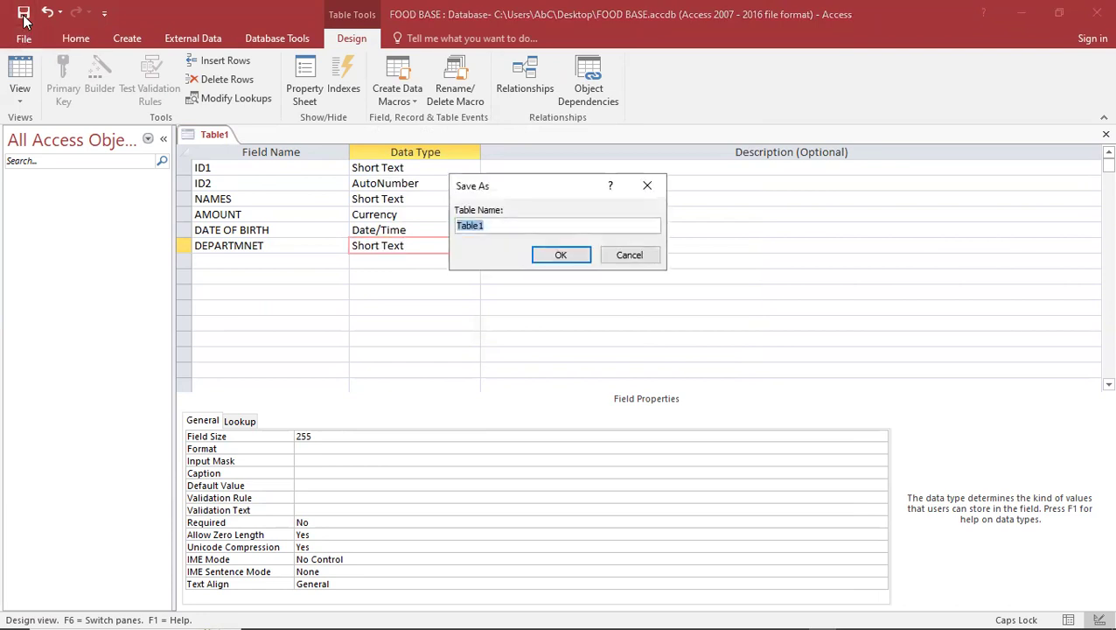
{"action": "type", "text": "DT"}
{"action": "key", "text": "BackSpace"}
{"action": "type", "text": "ATA TABLE"}
{"action": "left_click", "coordinate": [565, 259]}
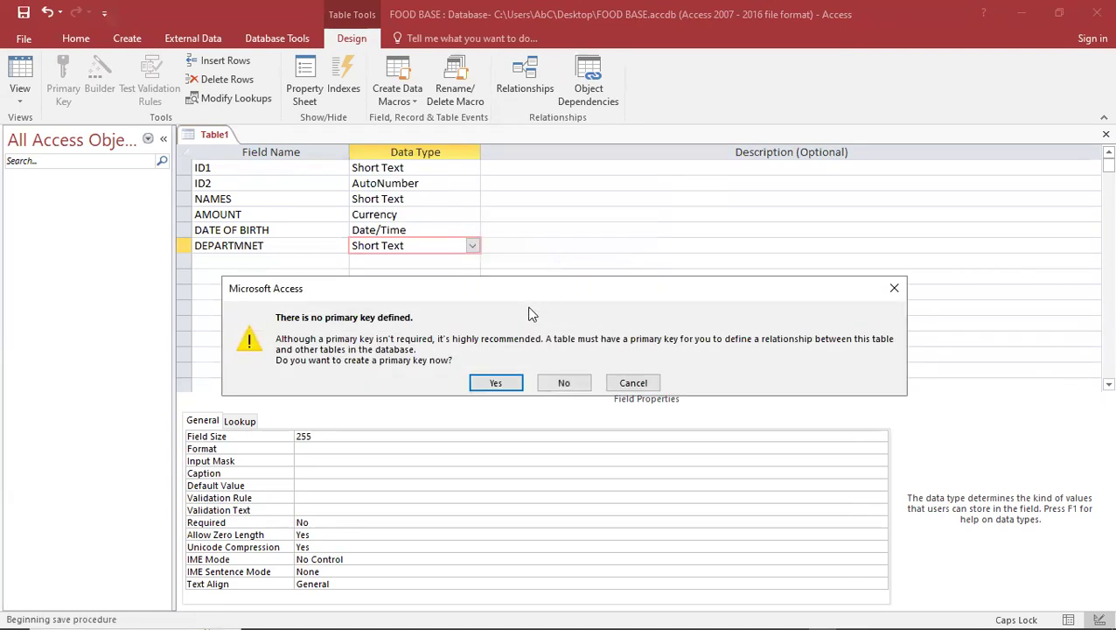
{"action": "left_click", "coordinate": [894, 288]}
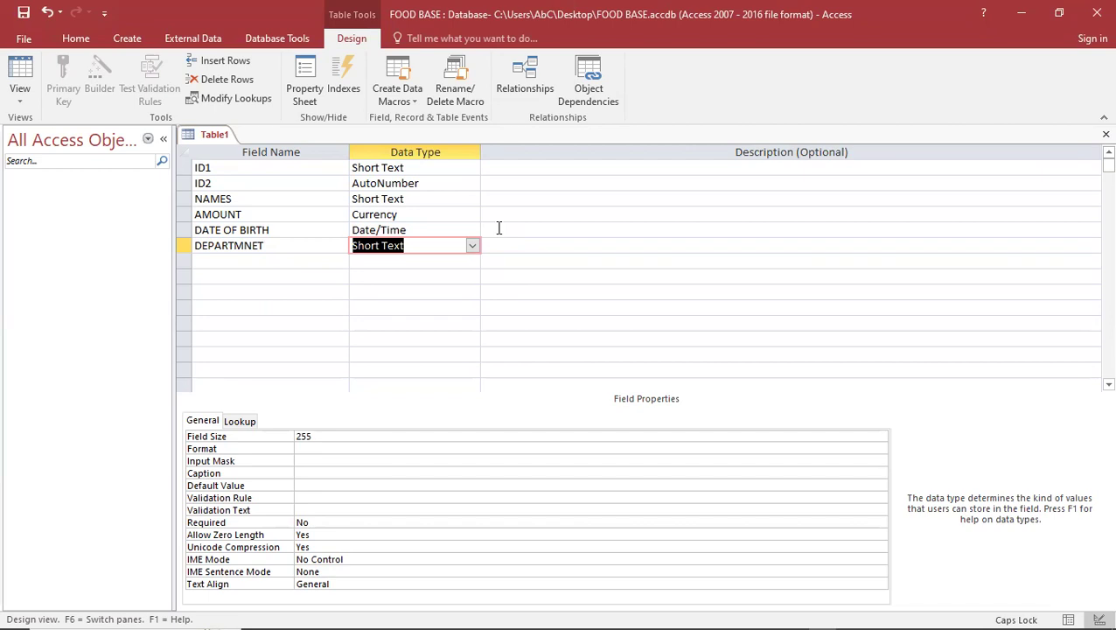
Set ID1 as the primary key and save the table design under the name DATA TABLE
{"action": "left_click", "coordinate": [183, 166]}
{"action": "left_click", "coordinate": [58, 71]}
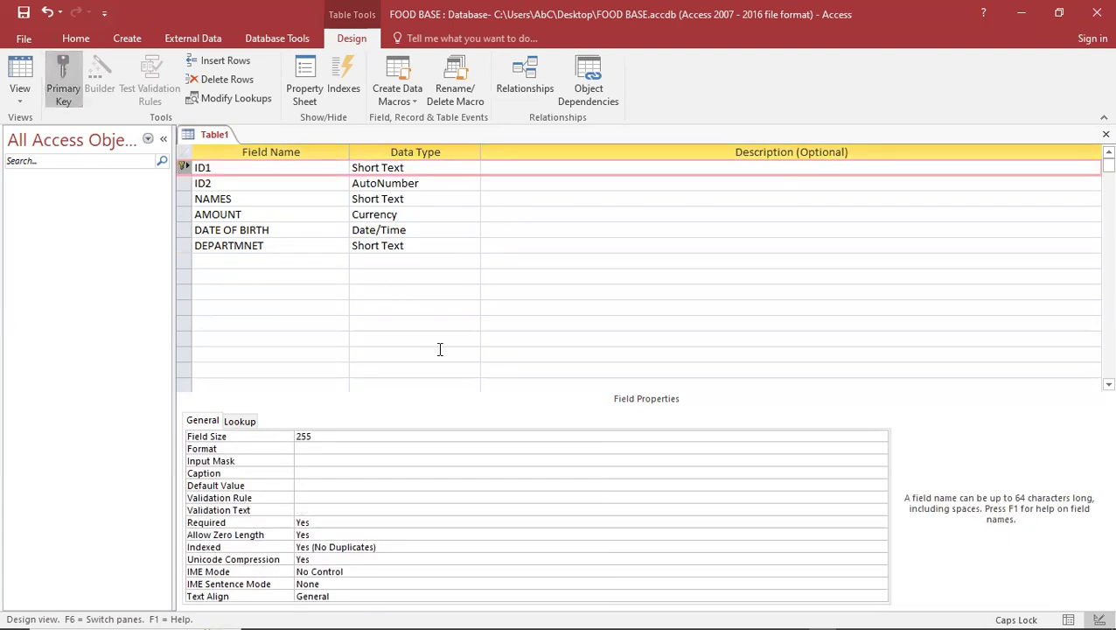
{"action": "left_click", "coordinate": [219, 186]}
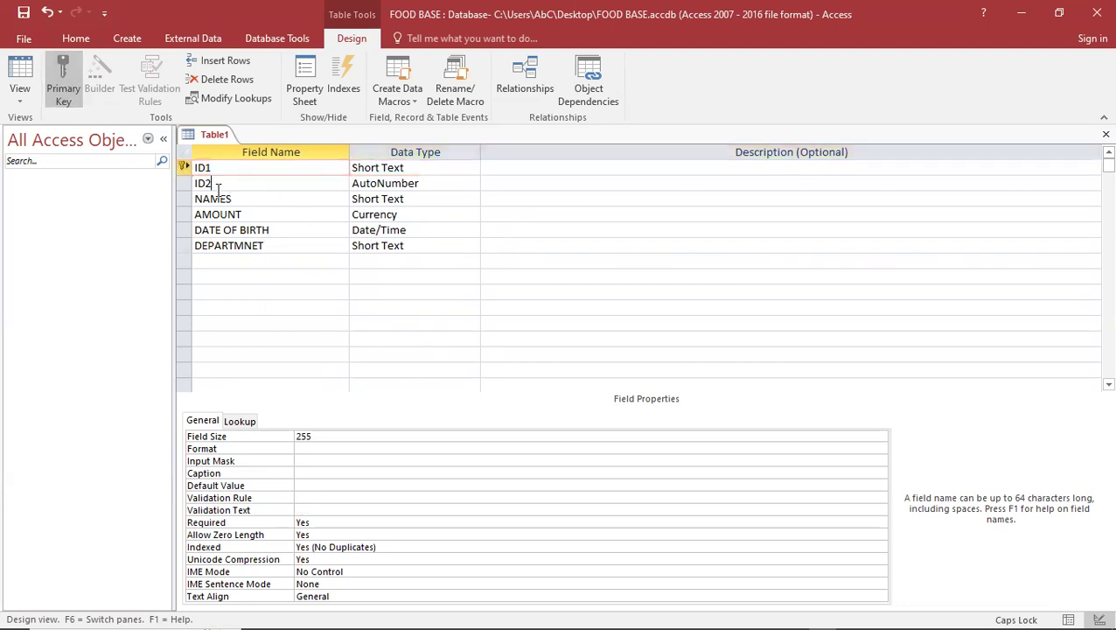
{"action": "left_click", "coordinate": [184, 168]}
{"action": "left_click", "coordinate": [72, 82]}
{"action": "left_click", "coordinate": [76, 89]}
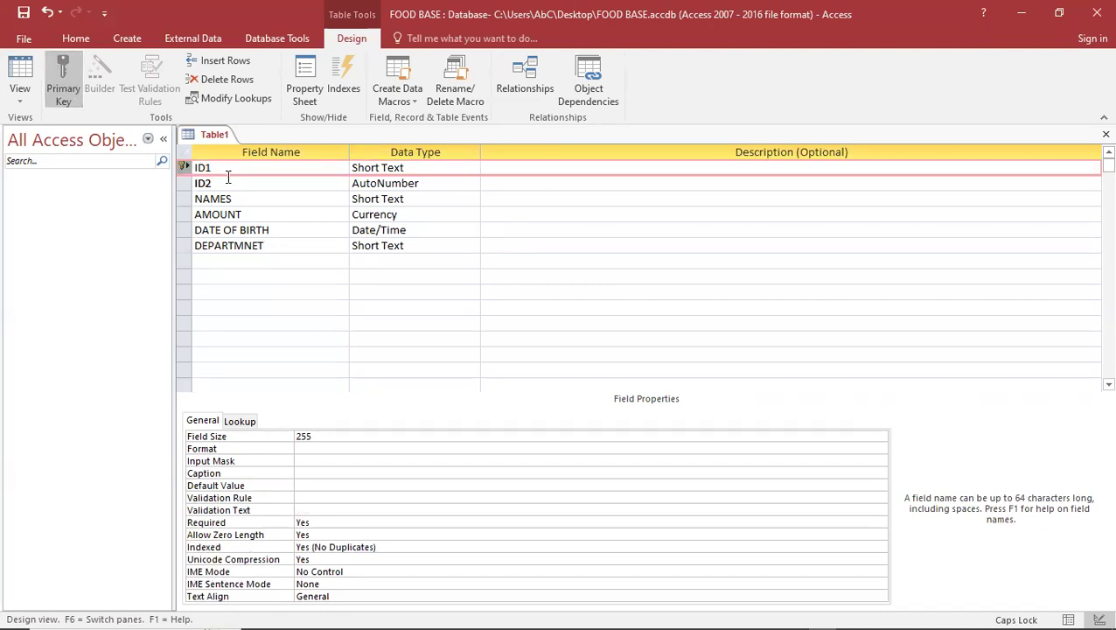
{"action": "left_click", "coordinate": [23, 12]}
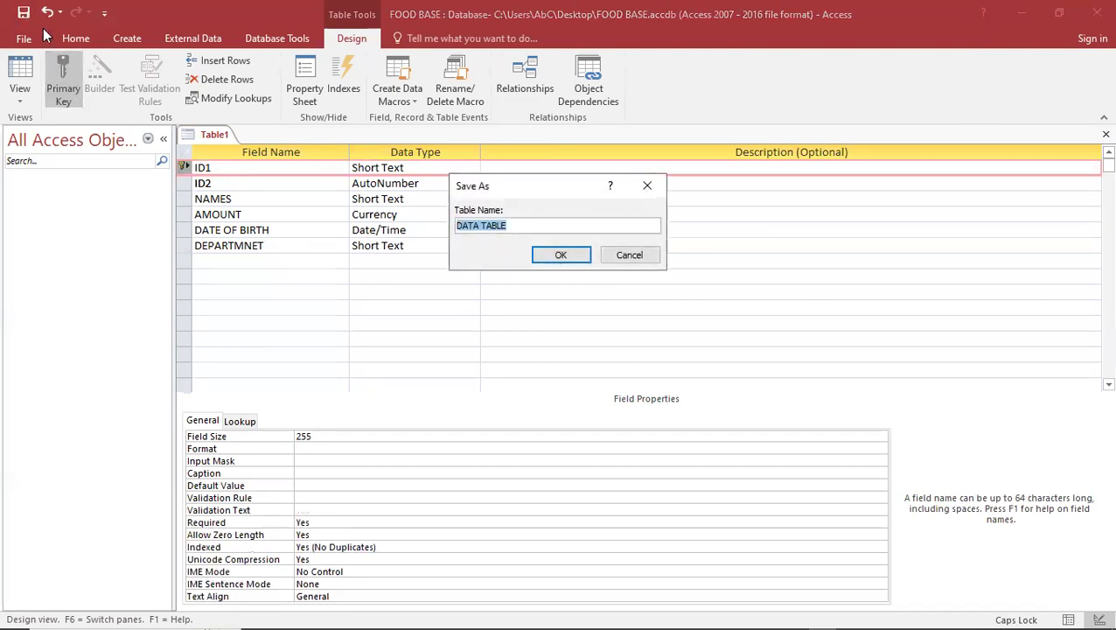
{"action": "left_click", "coordinate": [565, 255]}
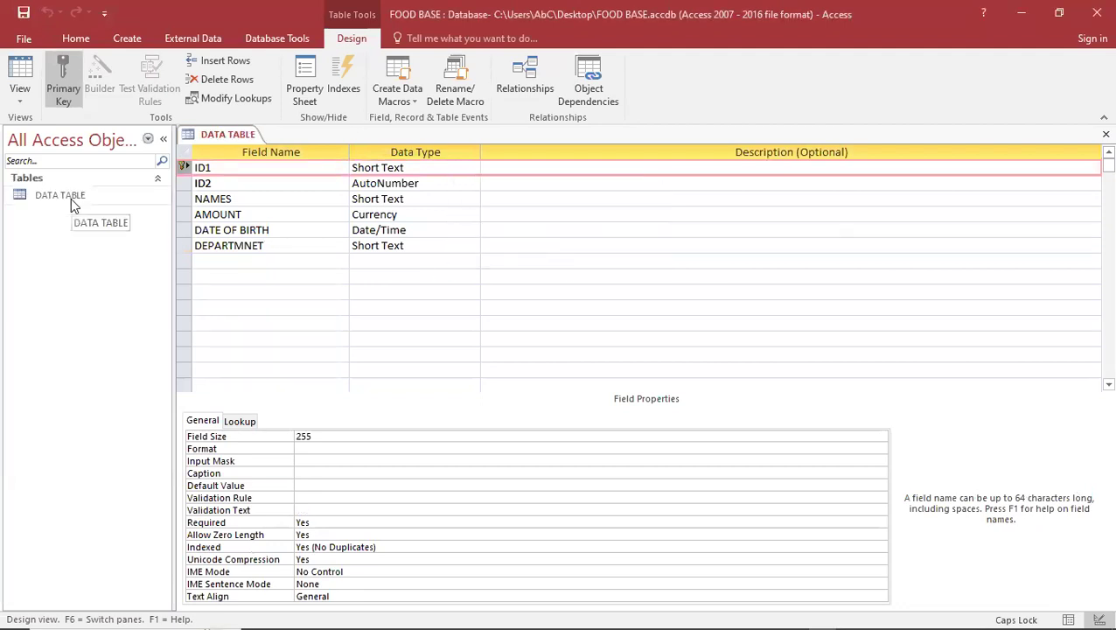
{"action": "left_click", "coordinate": [21, 100]}
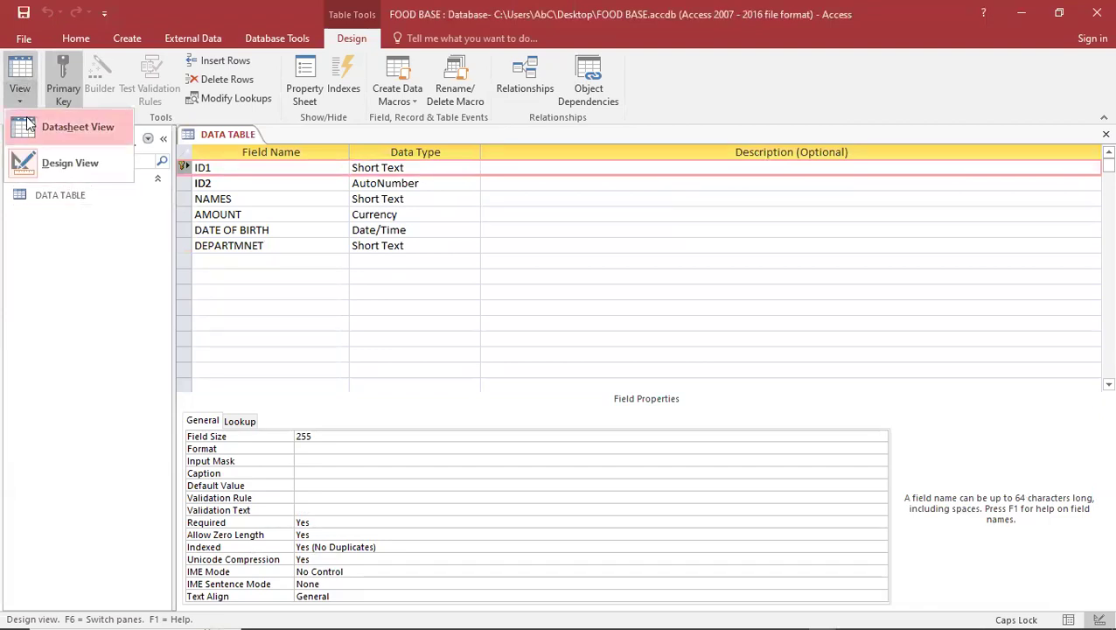
{"action": "left_click", "coordinate": [28, 127]}
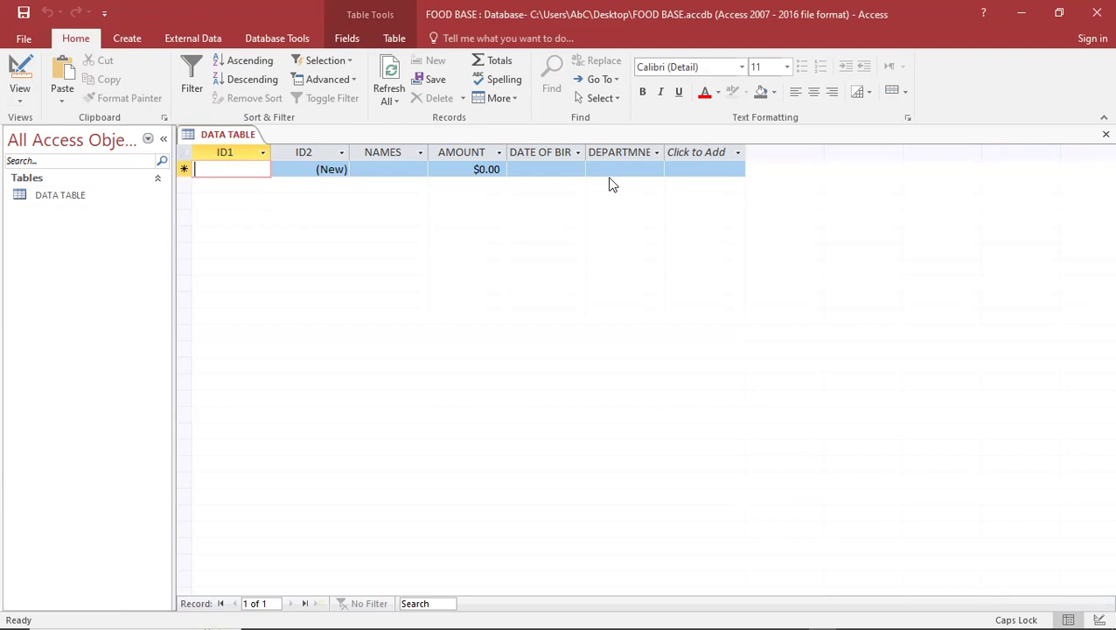
{"action": "left_click", "coordinate": [21, 102]}
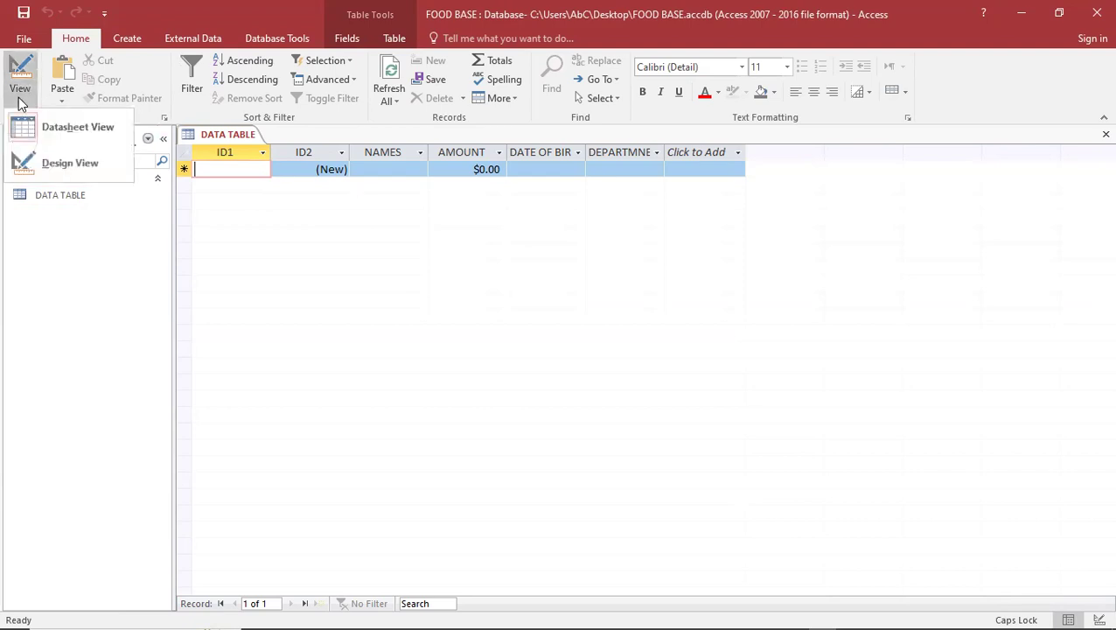
{"action": "left_click", "coordinate": [42, 157]}
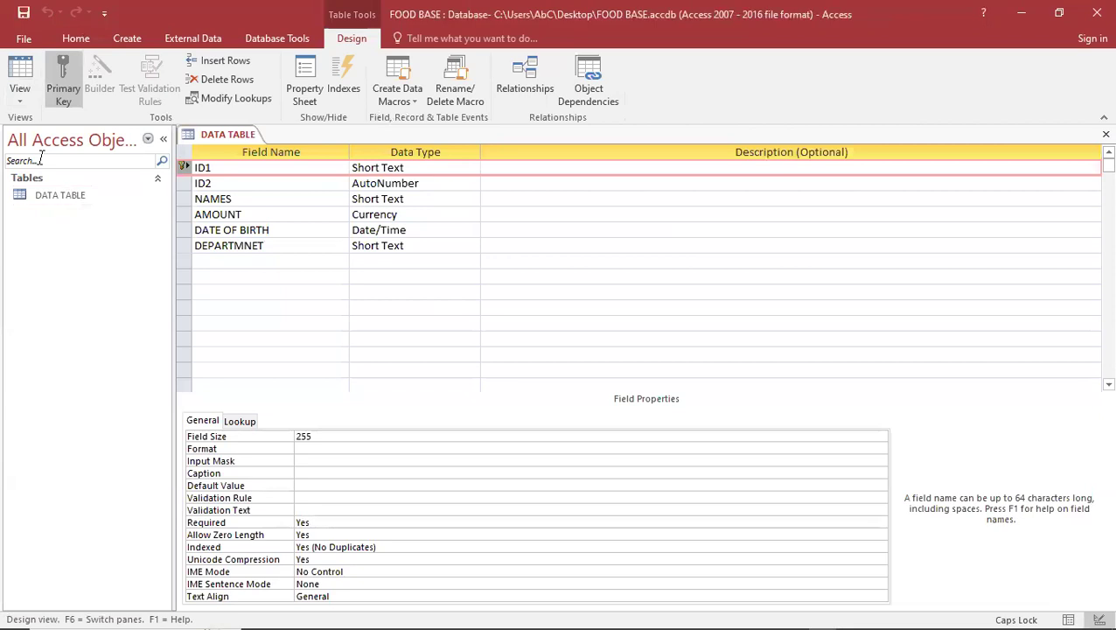
Add a new field named TESTS with the Yes/No data type
{"action": "left_click", "coordinate": [269, 262]}
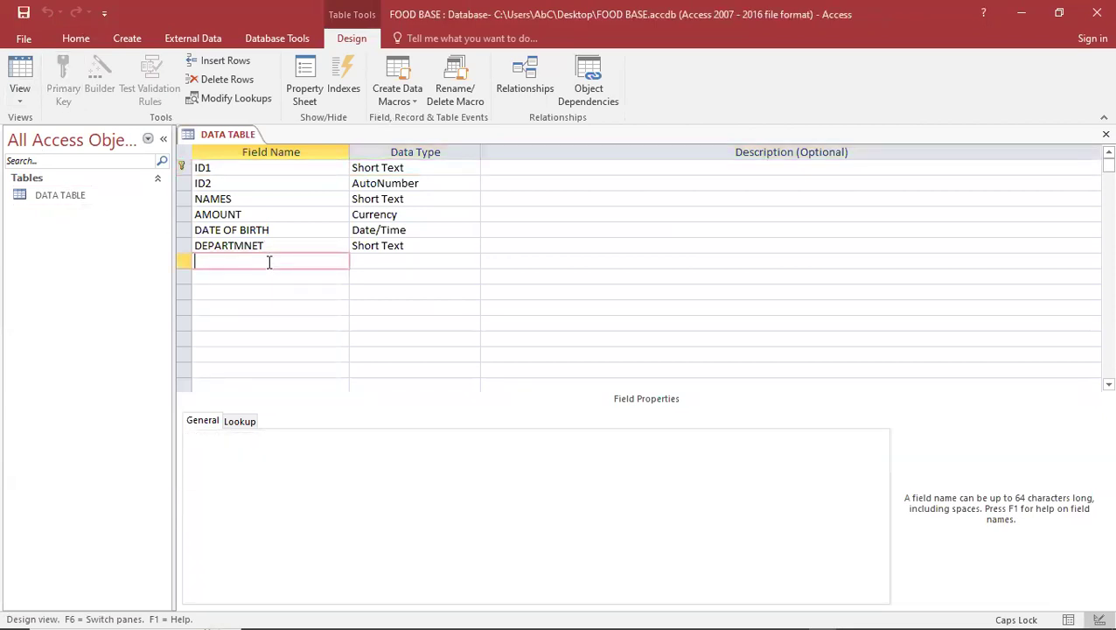
{"action": "type", "text": "TESTS"}
{"action": "left_click", "coordinate": [379, 259]}
{"action": "left_click", "coordinate": [472, 262]}
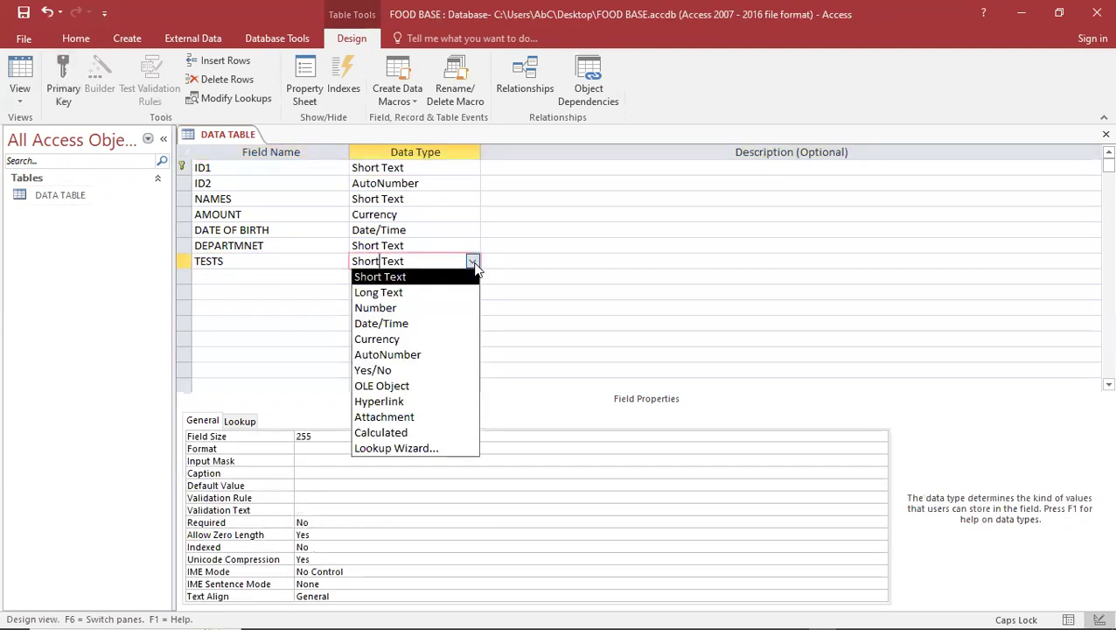
{"action": "left_click", "coordinate": [416, 370]}
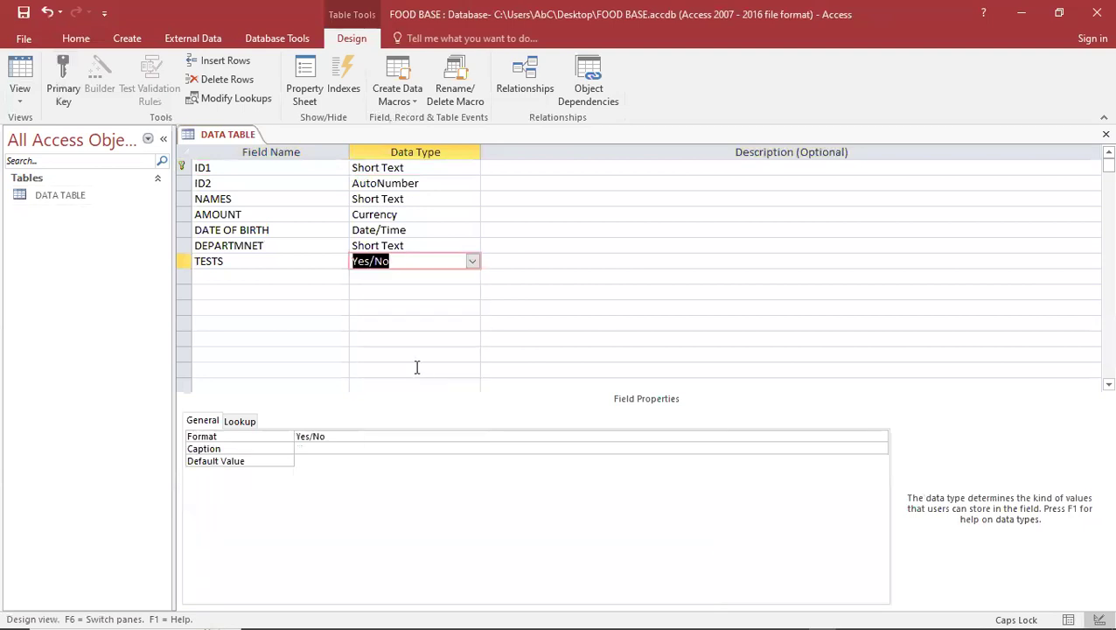
Switch DATA TABLE to Datasheet View, briefly returning to Design View in between
{"action": "left_click", "coordinate": [18, 103]}
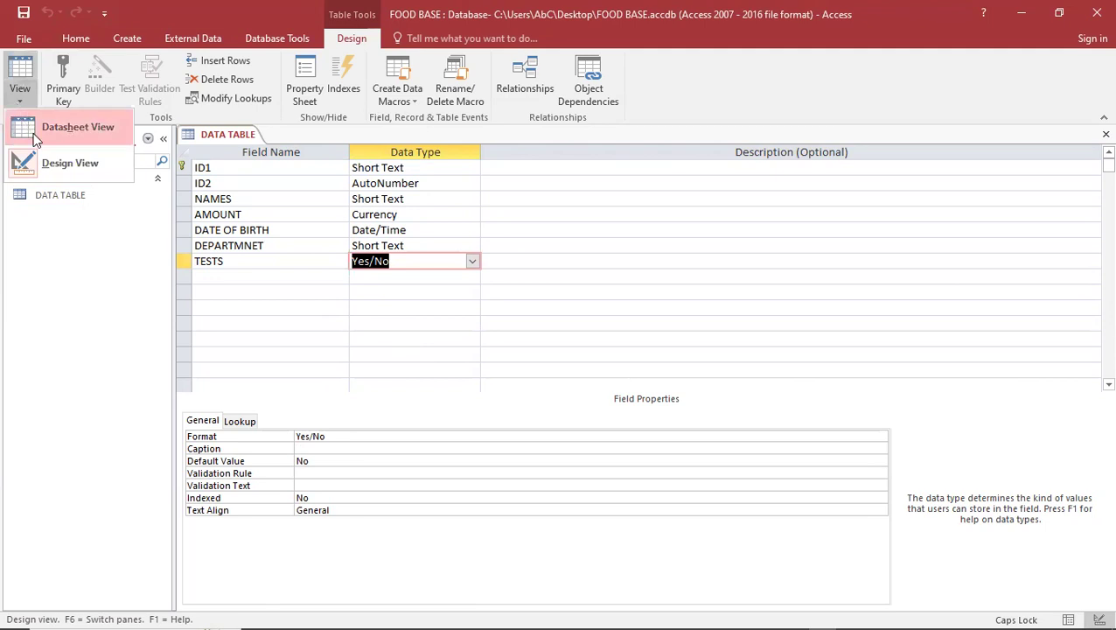
{"action": "left_click", "coordinate": [35, 127]}
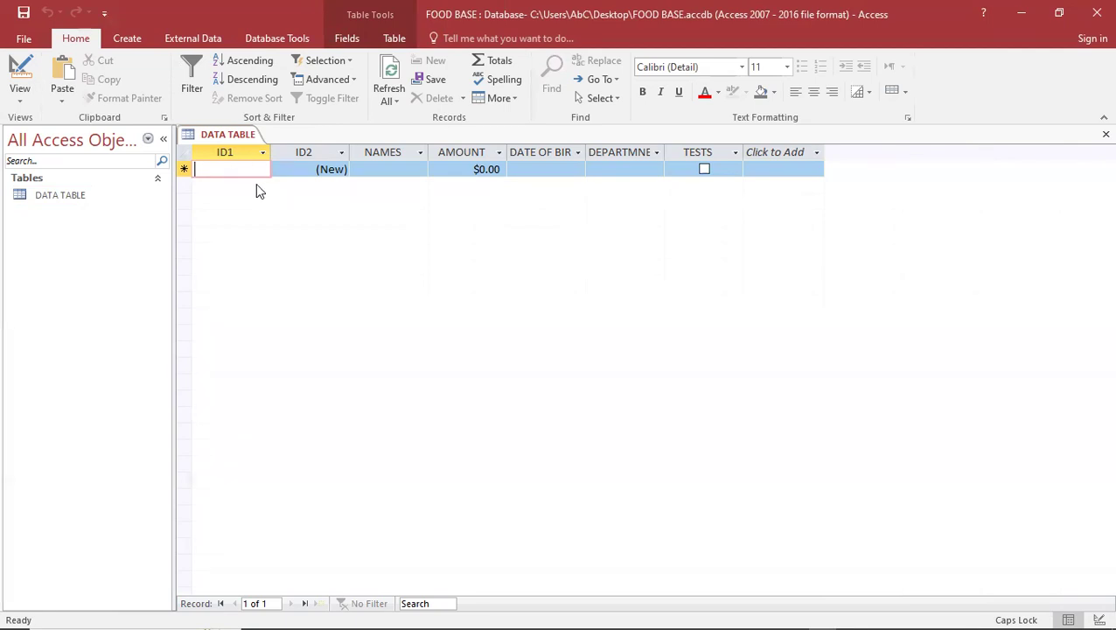
{"action": "left_click", "coordinate": [20, 102]}
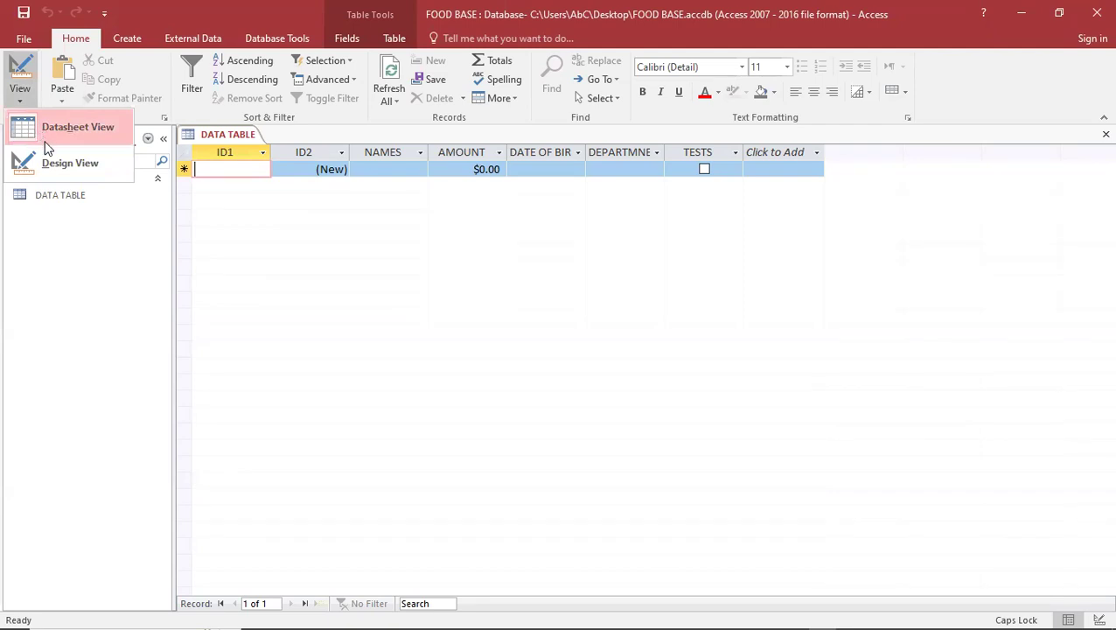
{"action": "left_click", "coordinate": [49, 163]}
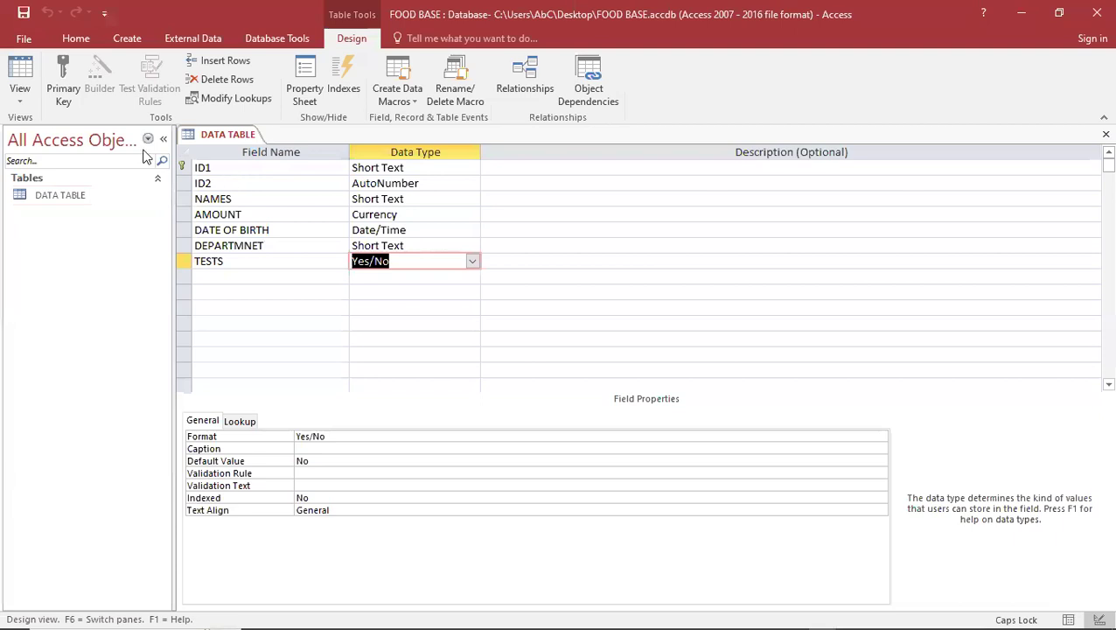
{"action": "left_click", "coordinate": [20, 94]}
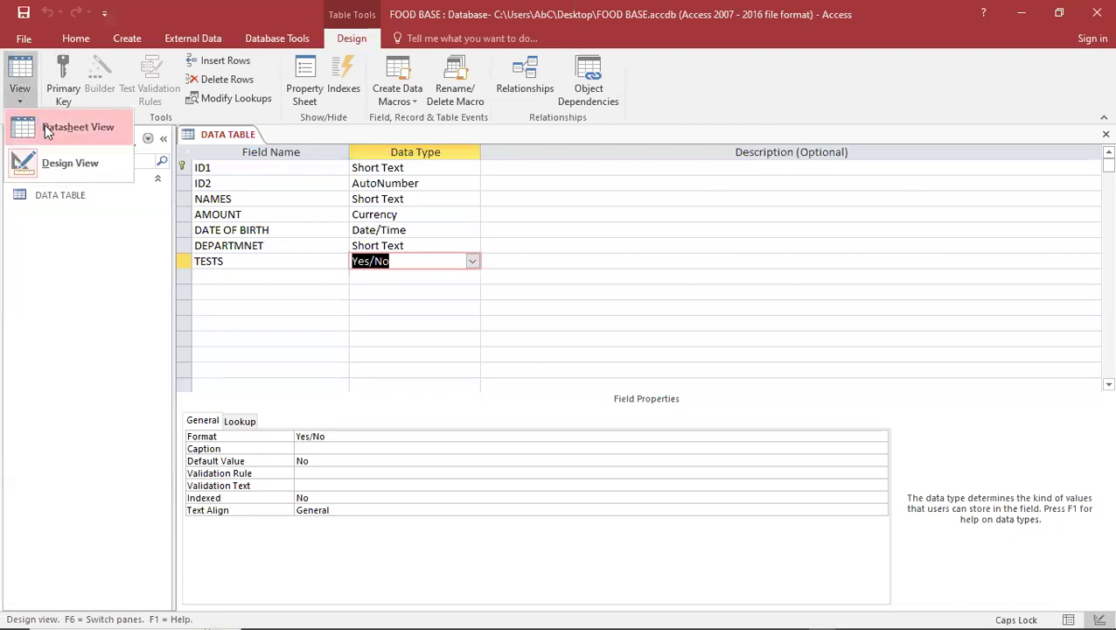
{"action": "left_click", "coordinate": [43, 128]}
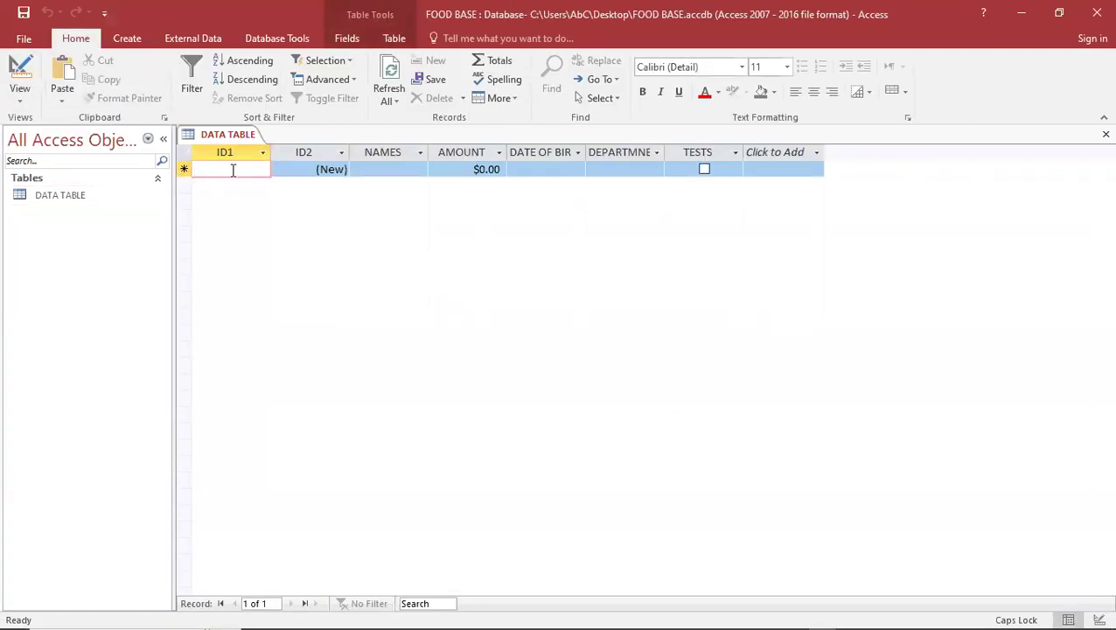
Enter MCWU001 in ID1 and the person's full name in NAMES for the first record
{"action": "type", "text": "MCWU"}
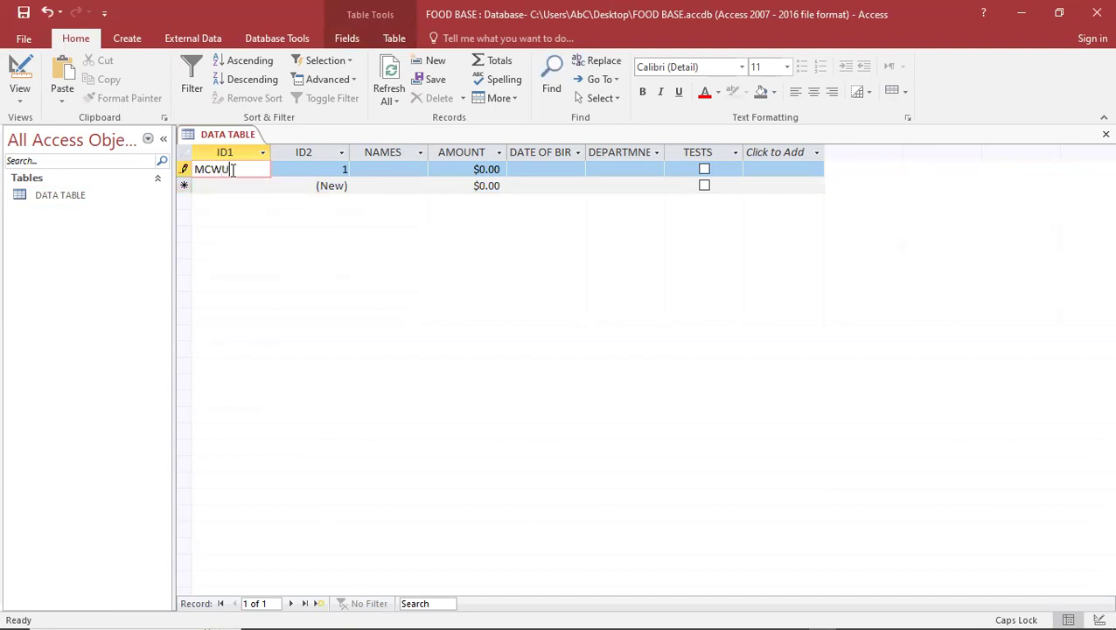
{"action": "type", "text": "001"}
{"action": "double_click", "coordinate": [342, 169]}
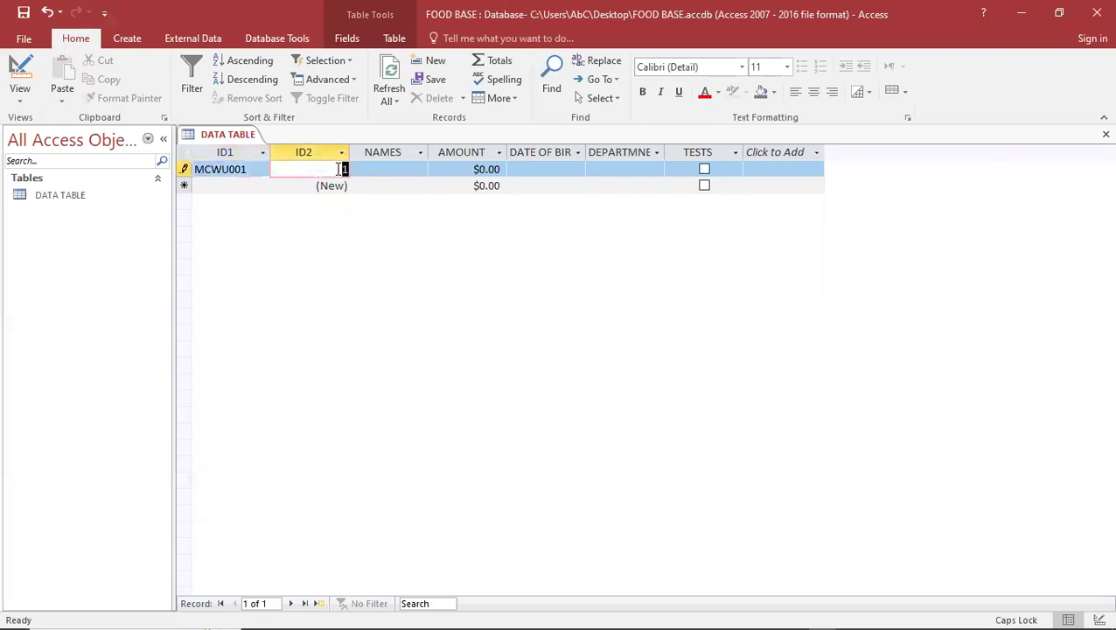
{"action": "type", "text": "1"}
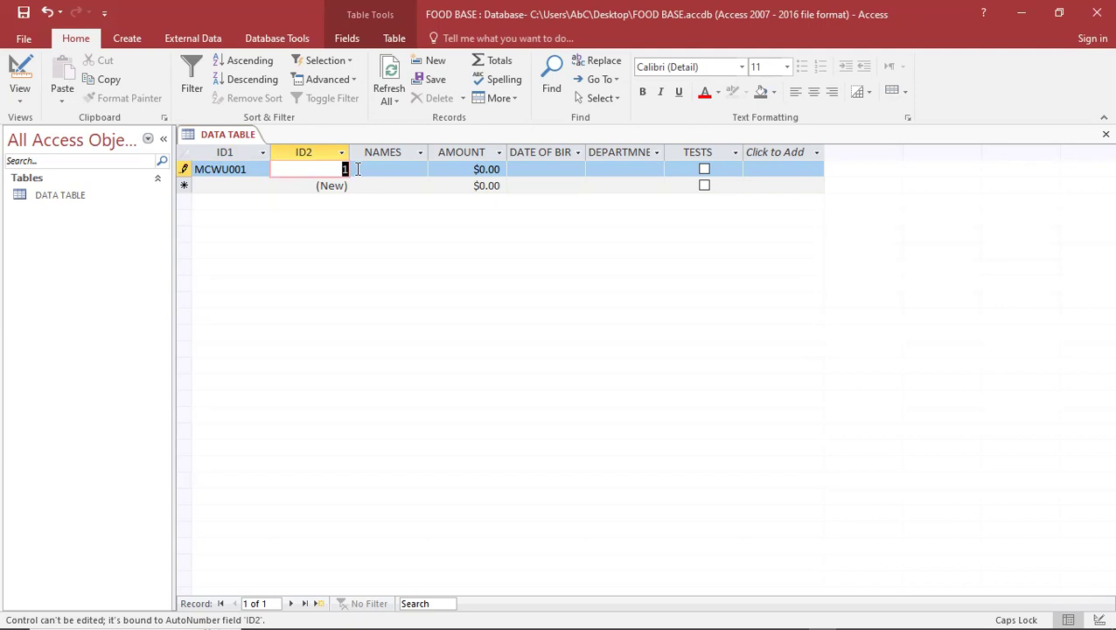
{"action": "left_click", "coordinate": [379, 168]}
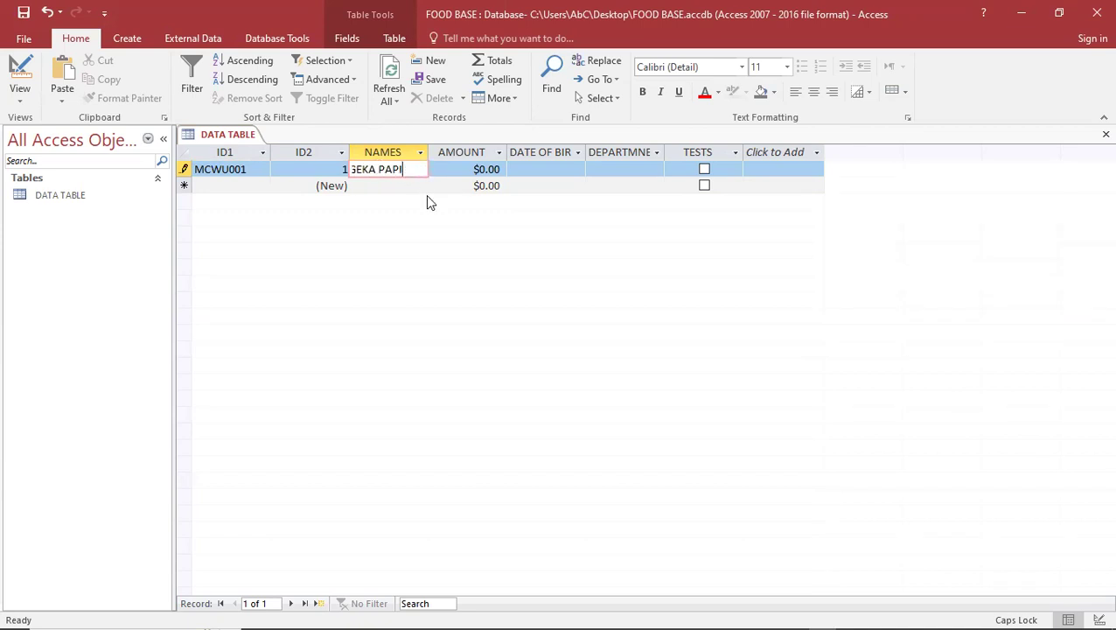
Replace the default amount with 100000, giving $100,000.00 in AMOUNT
{"action": "left_click", "coordinate": [467, 170]}
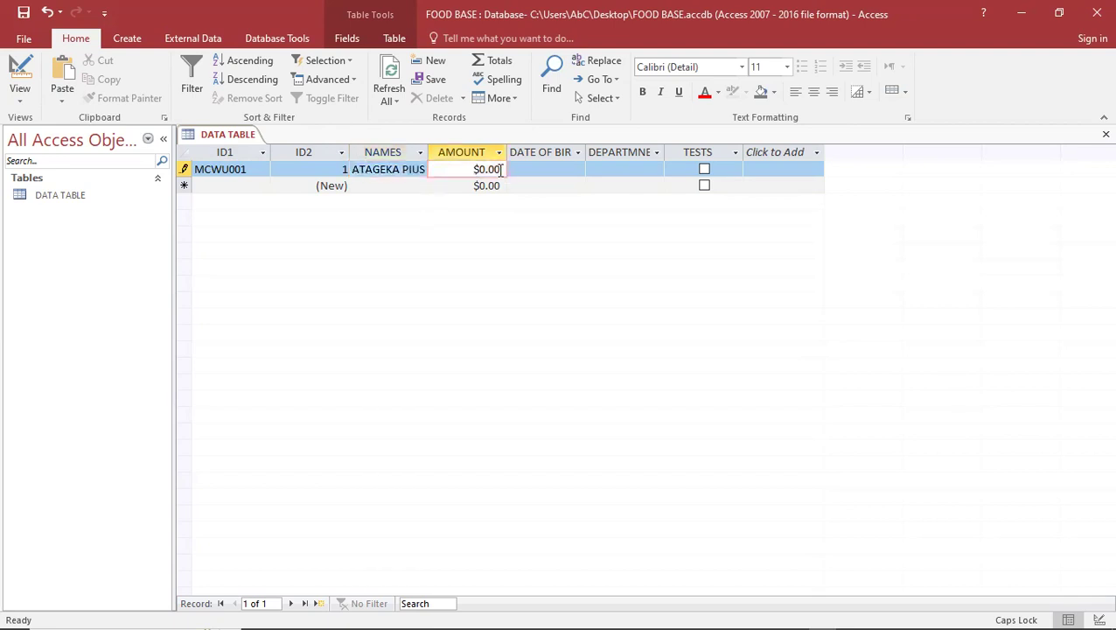
{"action": "key", "text": "BackSpace"}
{"action": "key", "text": "BackSpace"}
{"action": "key", "text": "BackSpace"}
{"action": "key", "text": "BackSpace"}
{"action": "key", "text": "BackSpace"}
{"action": "type", "text": "100000"}
{"action": "left_click", "coordinate": [527, 172]}
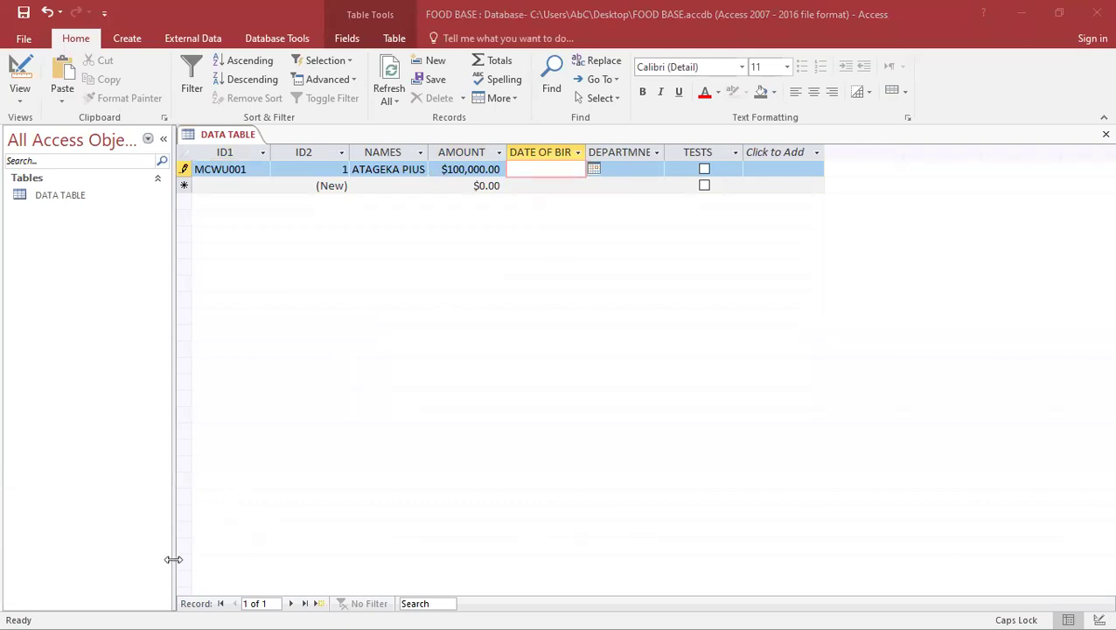
Set DATE OF BIRTH to today's date, 1/18/2024, using the date picker
{"action": "left_click", "coordinate": [594, 169]}
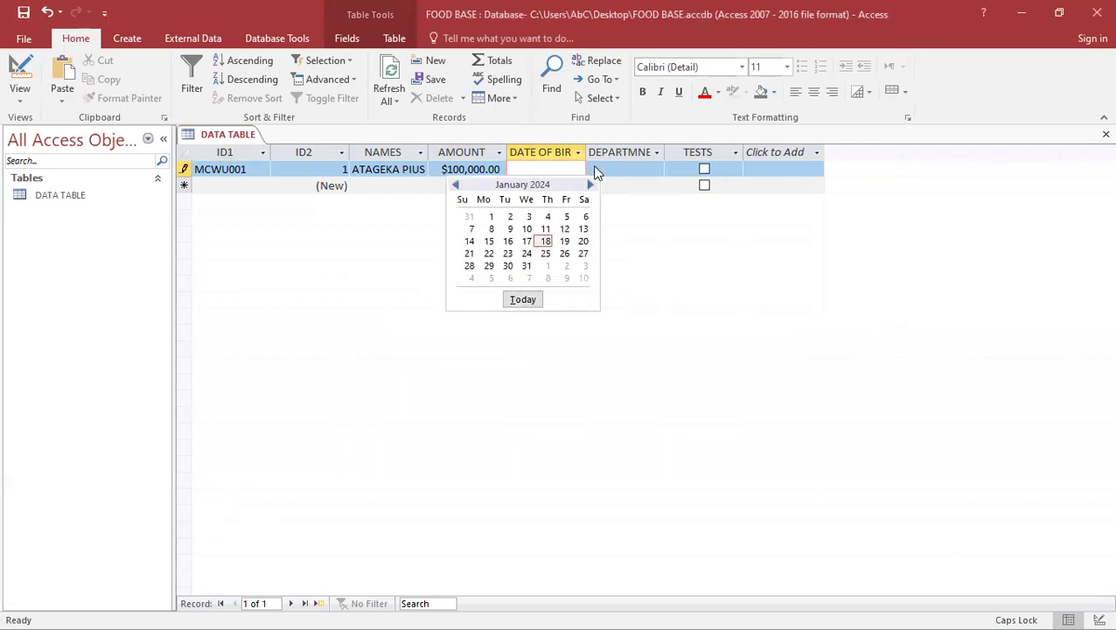
{"action": "left_click", "coordinate": [532, 300]}
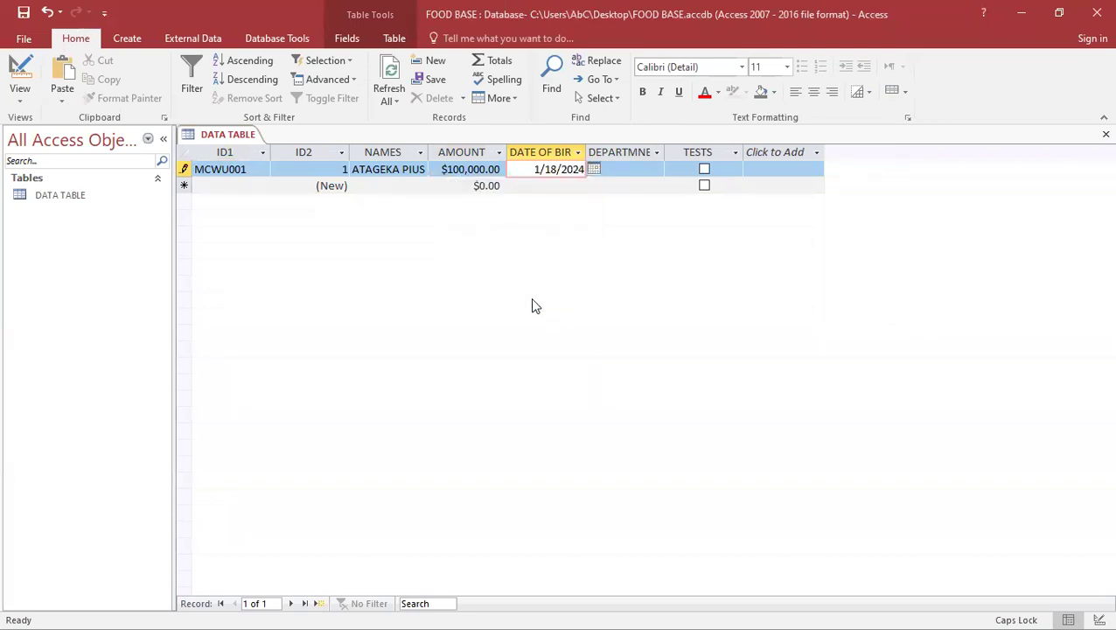
{"action": "key", "text": "Tab"}
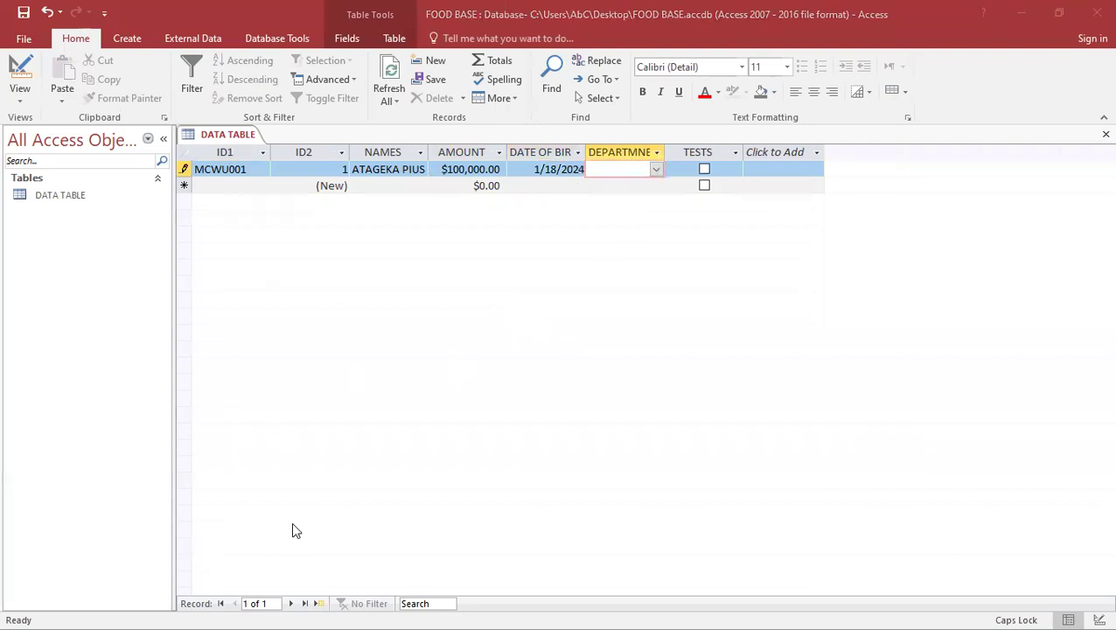
Choose ICT as the department, tick TESTS, and save the first record
{"action": "left_click", "coordinate": [656, 170]}
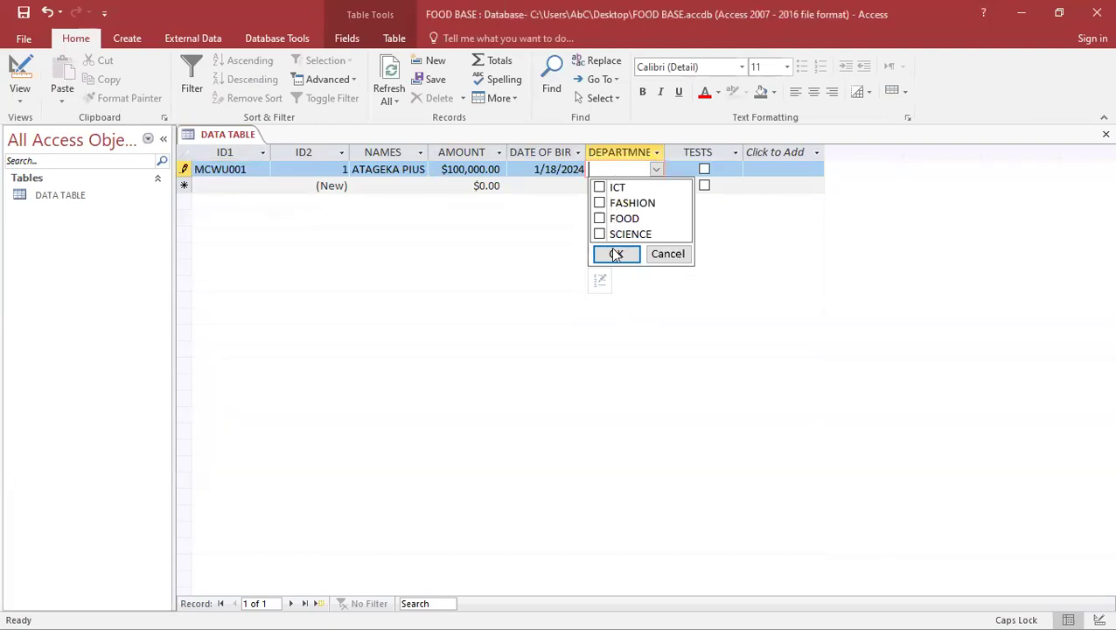
{"action": "left_click", "coordinate": [599, 188]}
{"action": "left_click", "coordinate": [615, 252]}
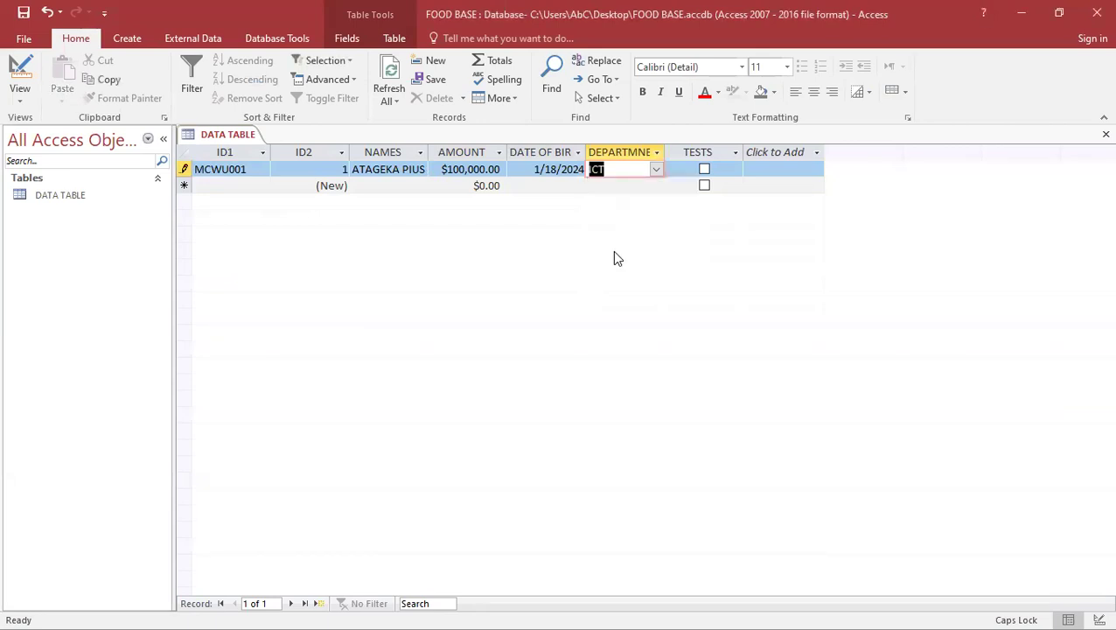
{"action": "left_click", "coordinate": [704, 169]}
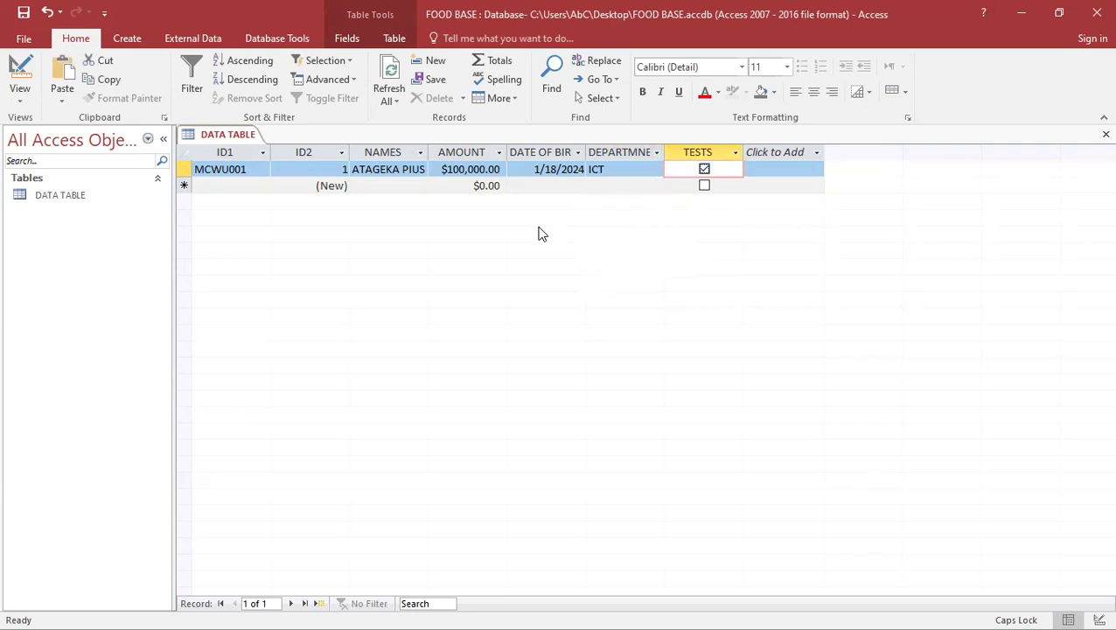
{"action": "left_click", "coordinate": [237, 183]}
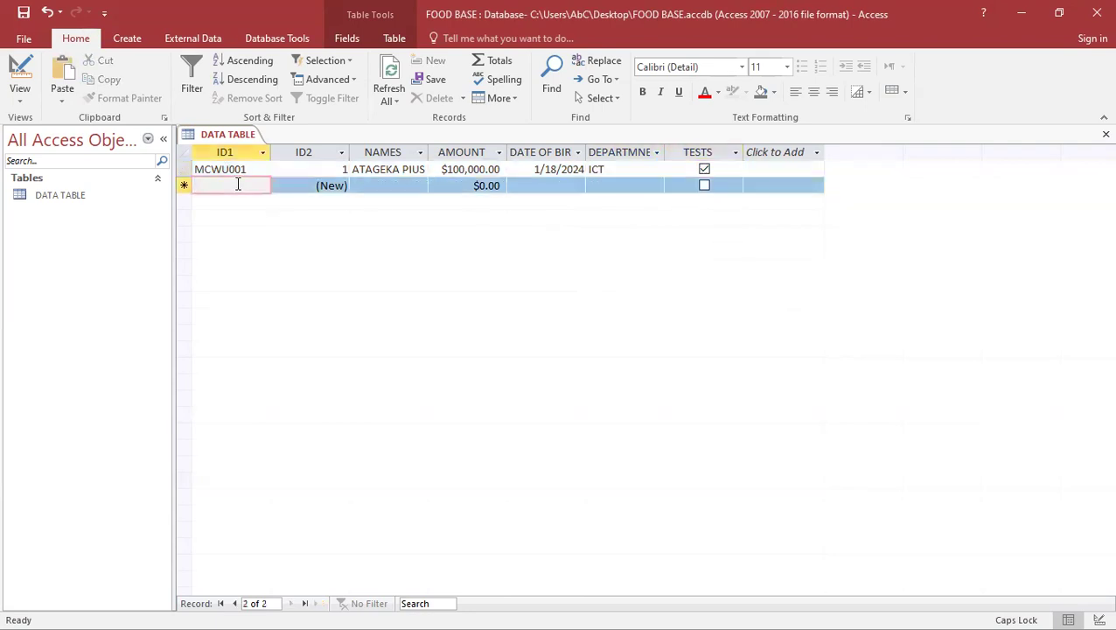
Enter MCWU002 in ID1 and the person's full name in NAMES for record 2
{"action": "type", "text": "MC"}
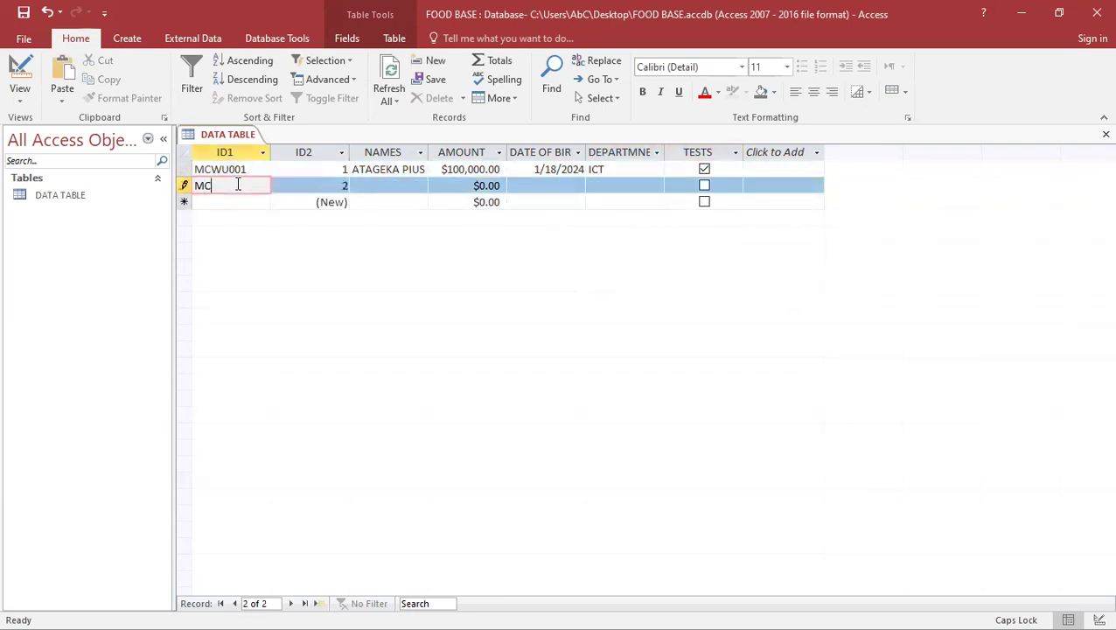
{"action": "type", "text": "WU002"}
{"action": "left_click", "coordinate": [310, 185]}
{"action": "left_click", "coordinate": [378, 182]}
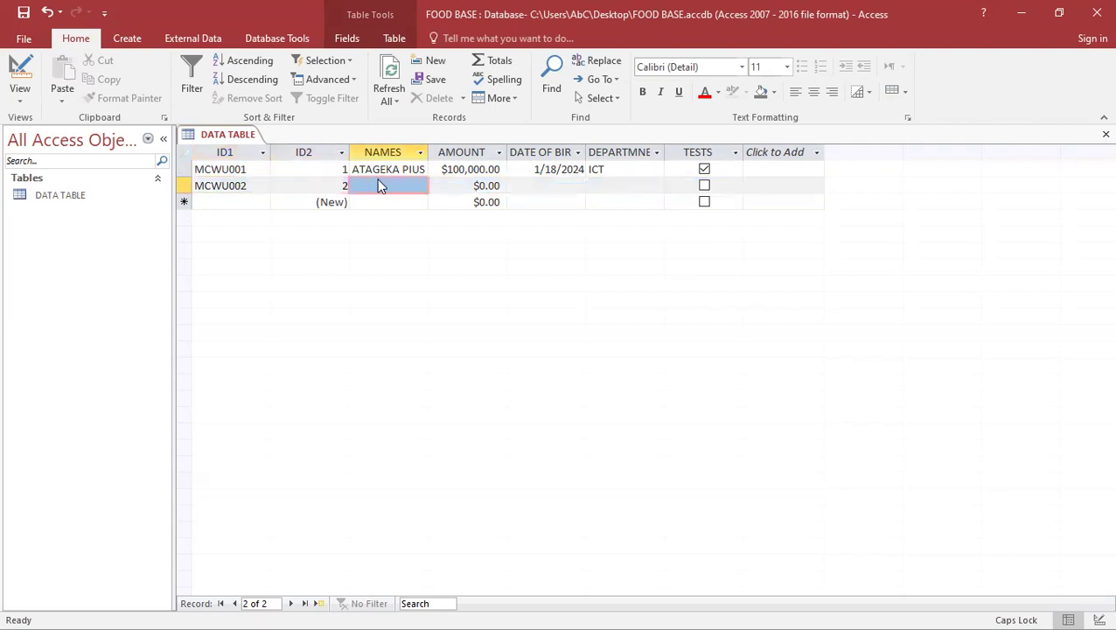
{"action": "left_click", "coordinate": [378, 186]}
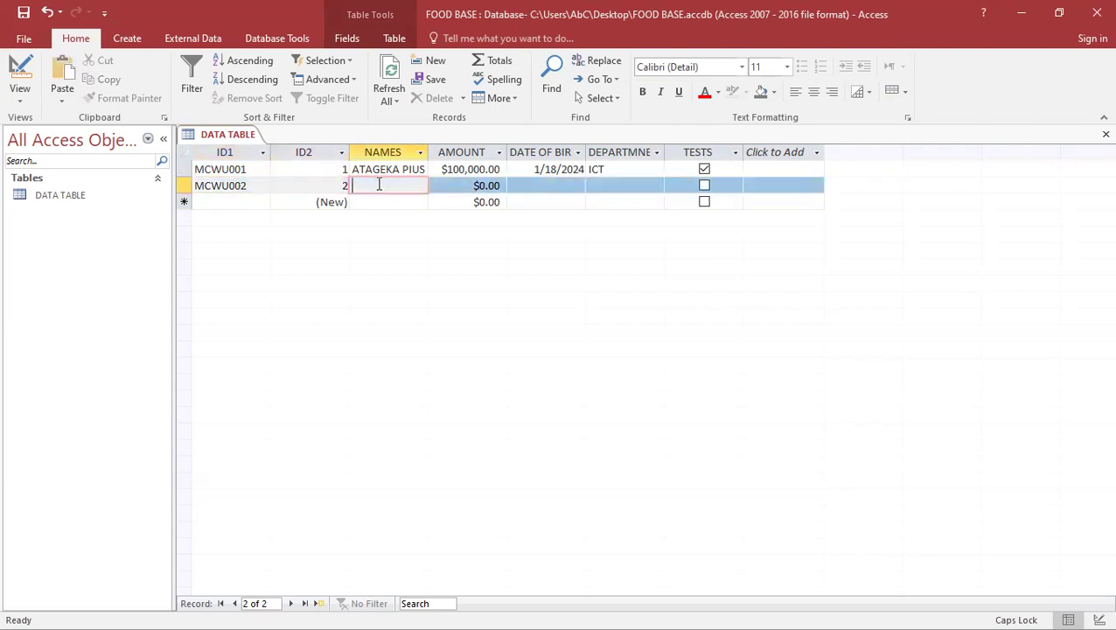
Give record 2 an AMOUNT of 4000 and a birth date of 12/09/1990
{"action": "left_click", "coordinate": [447, 185]}
{"action": "key", "text": "Delete"}
{"action": "key", "text": "Delete"}
{"action": "key", "text": "Delete"}
{"action": "key", "text": "Delete"}
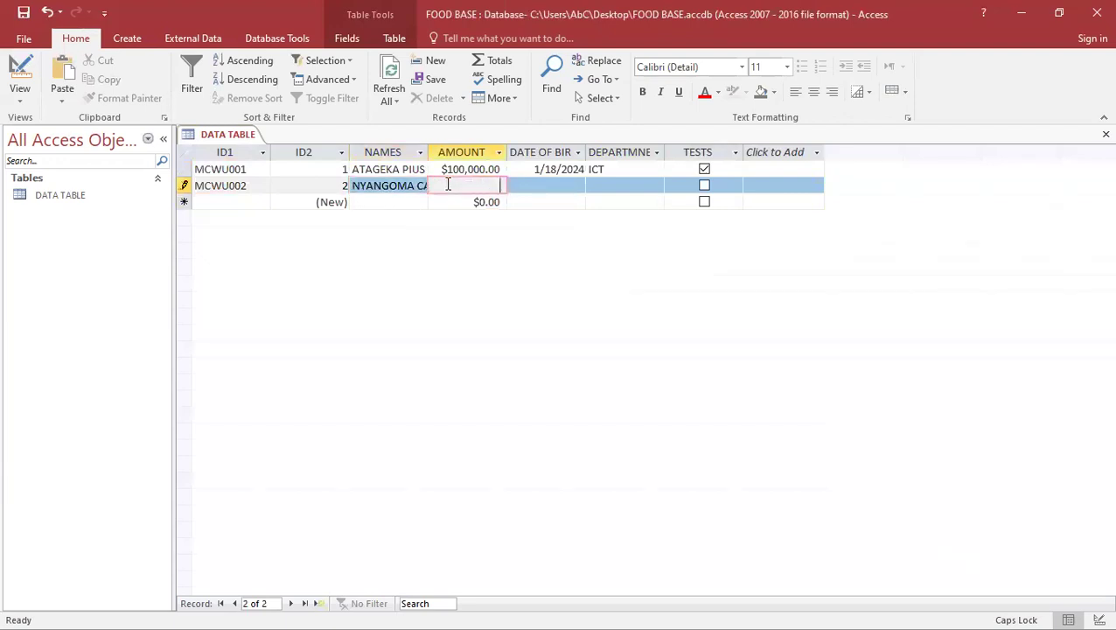
{"action": "type", "text": "4000"}
{"action": "left_click", "coordinate": [523, 185]}
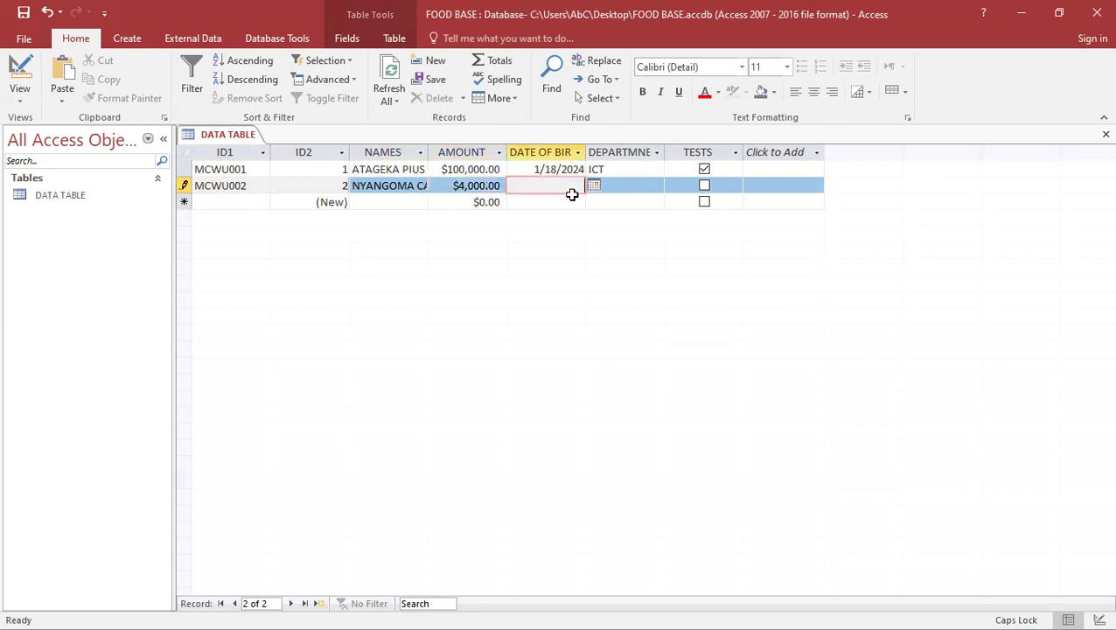
{"action": "type", "text": "12/"}
{"action": "type", "text": "36"}
{"action": "type", "text": "/"}
{"action": "key", "text": "BackSpace"}
{"action": "key", "text": "BackSpace"}
{"action": "key", "text": "BackSpace"}
{"action": "type", "text": "09/291"}
{"action": "key", "text": "BackSpace"}
{"action": "key", "text": "BackSpace"}
{"action": "key", "text": "BackSpace"}
{"action": "type", "text": "1990"}
Choose FASHION as record 2's department and save the record
{"action": "left_click", "coordinate": [624, 185]}
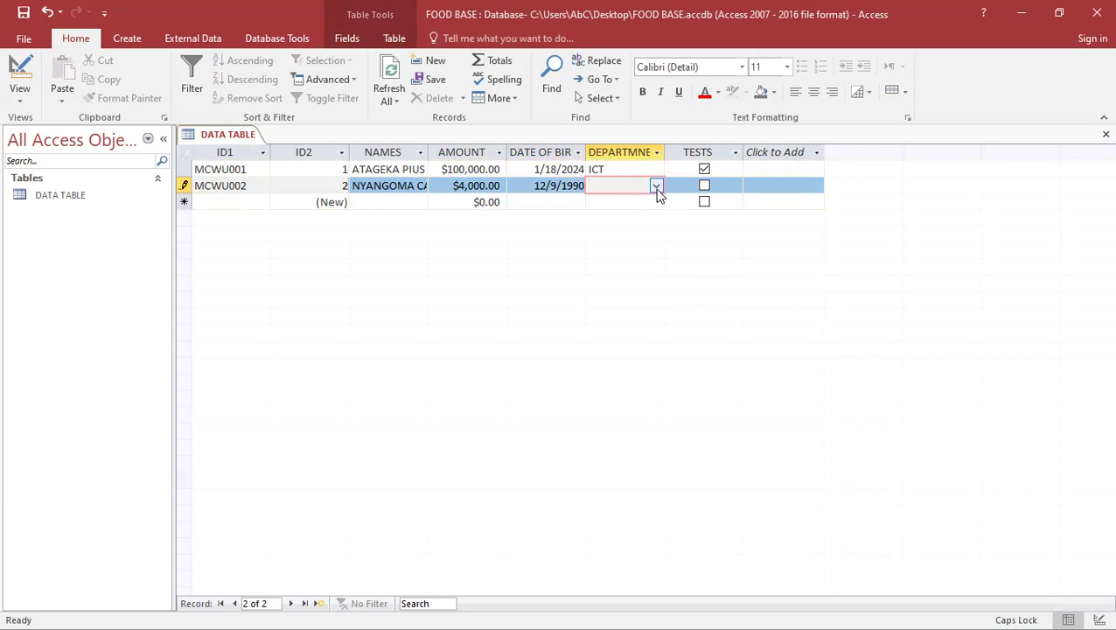
{"action": "left_click", "coordinate": [656, 186]}
{"action": "left_click", "coordinate": [599, 218]}
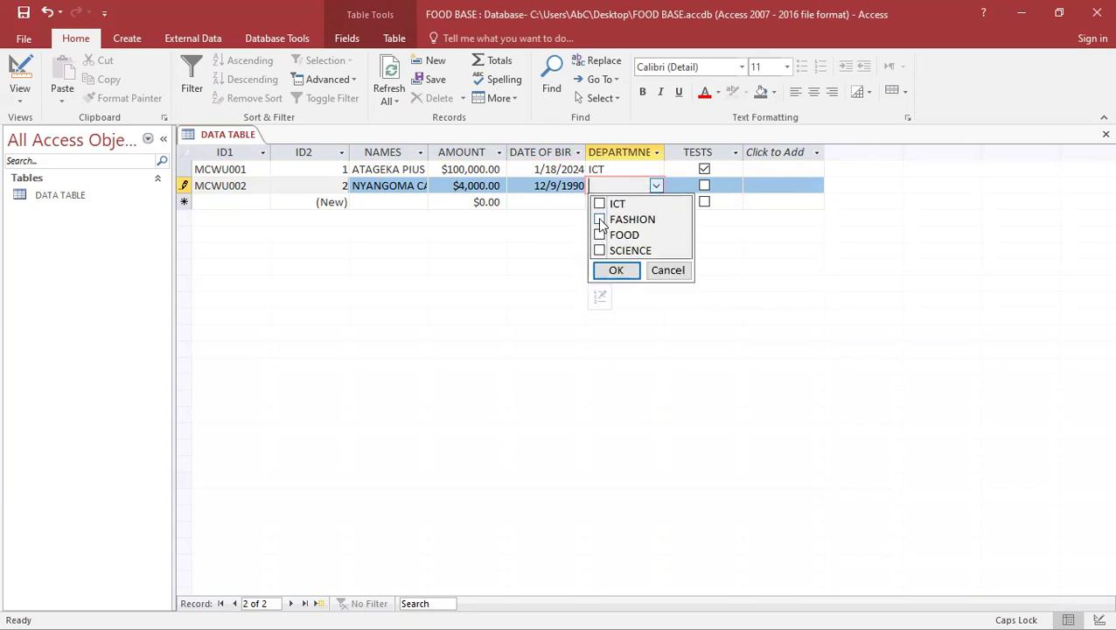
{"action": "left_click", "coordinate": [617, 270]}
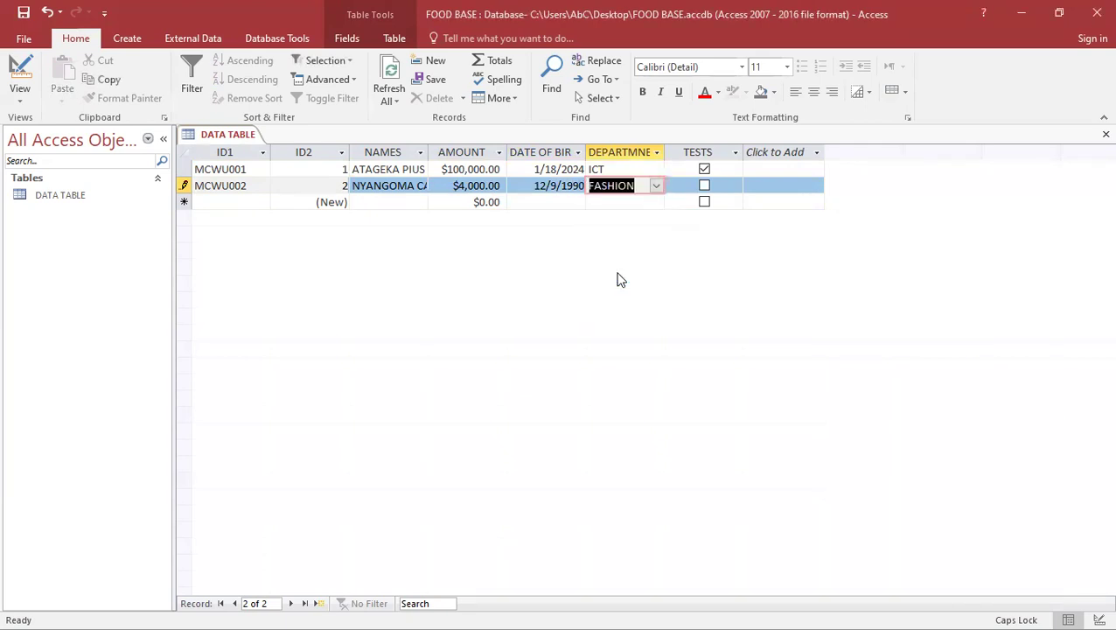
{"action": "left_click", "coordinate": [225, 202]}
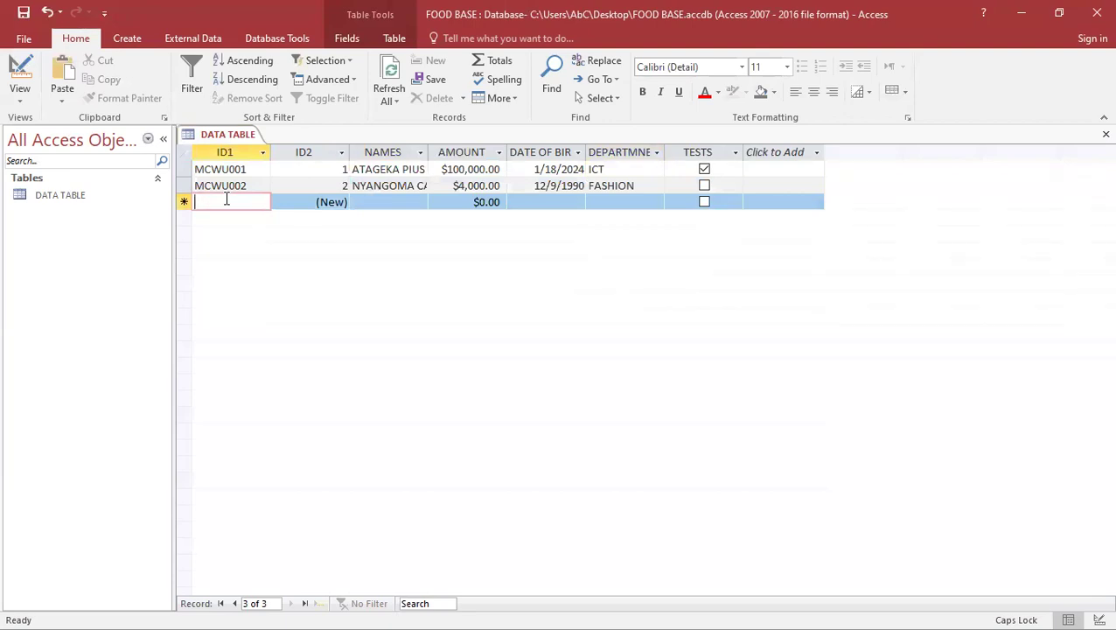
Type FBKJFBKJ in ID1, SFVJV in NAMES, and BBSGFGGK in AMOUNT to trigger the Currency warning
{"action": "type", "text": "FBKJFBKJ"}
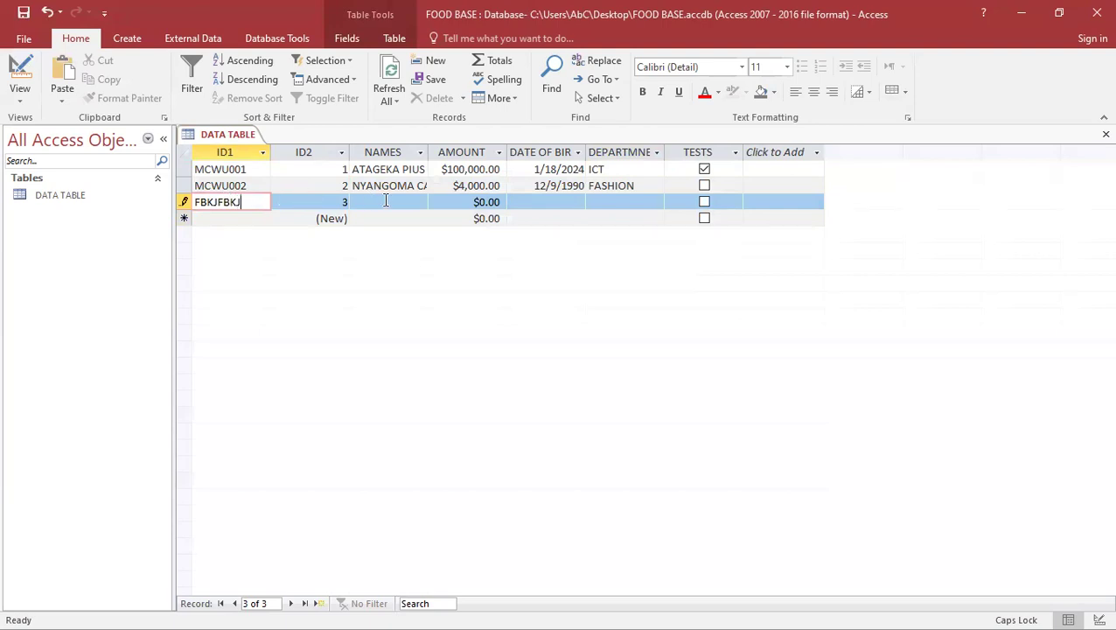
{"action": "left_click", "coordinate": [387, 201]}
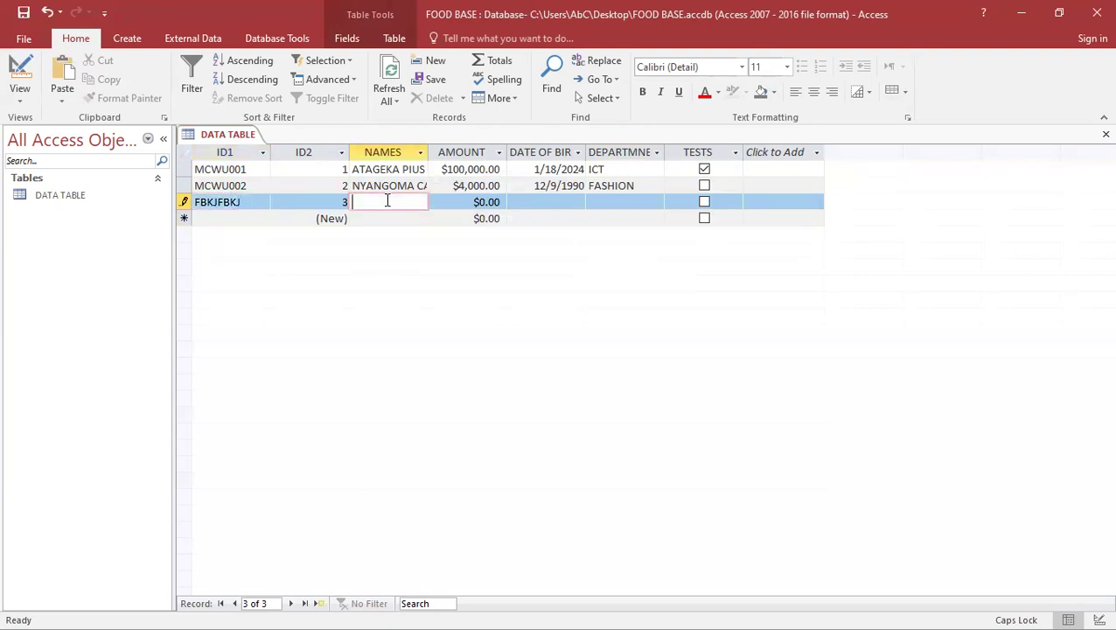
{"action": "type", "text": "SFVJV"}
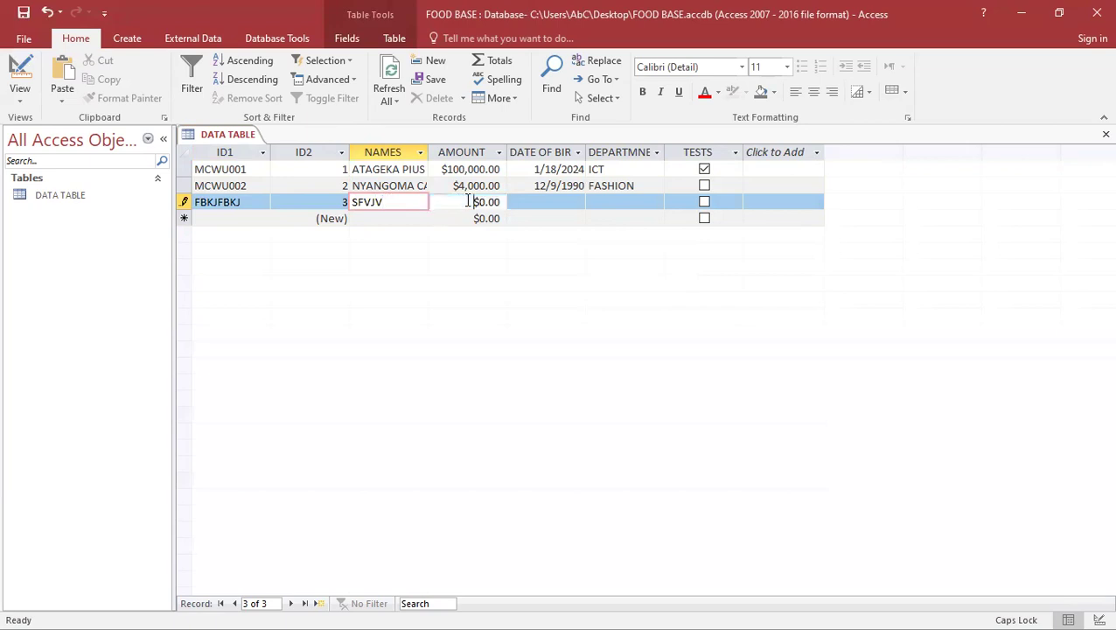
{"action": "left_click", "coordinate": [463, 202]}
{"action": "key", "text": "BackSpace"}
{"action": "key", "text": "BackSpace"}
{"action": "key", "text": "BackSpace"}
{"action": "key", "text": "BackSpace"}
{"action": "key", "text": "BackSpace"}
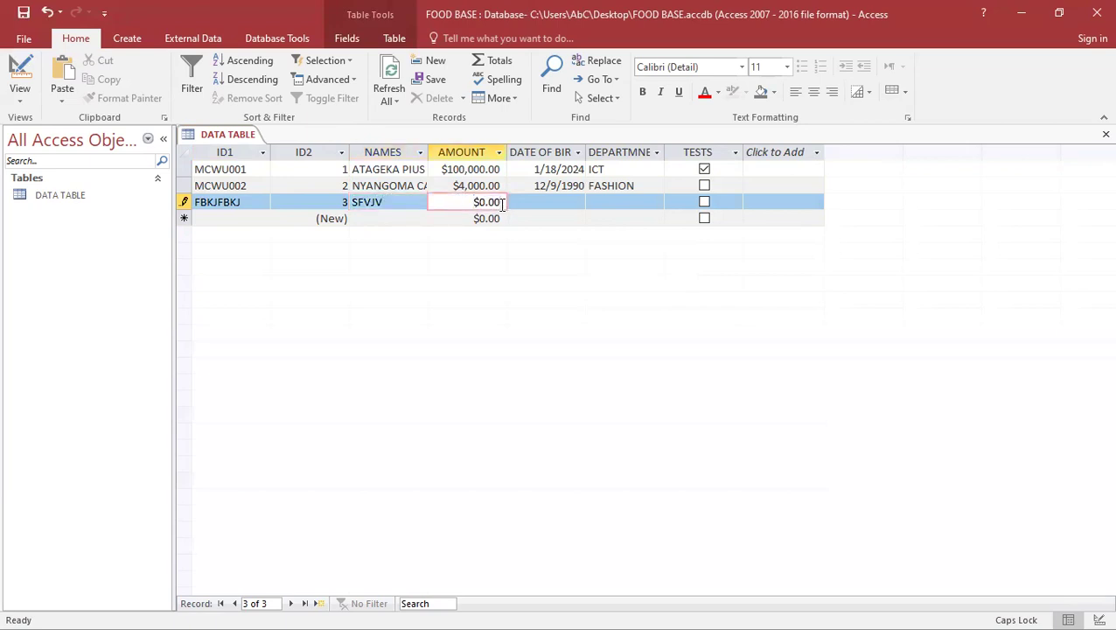
{"action": "type", "text": "BBSGFGGK"}
{"action": "left_click", "coordinate": [576, 204]}
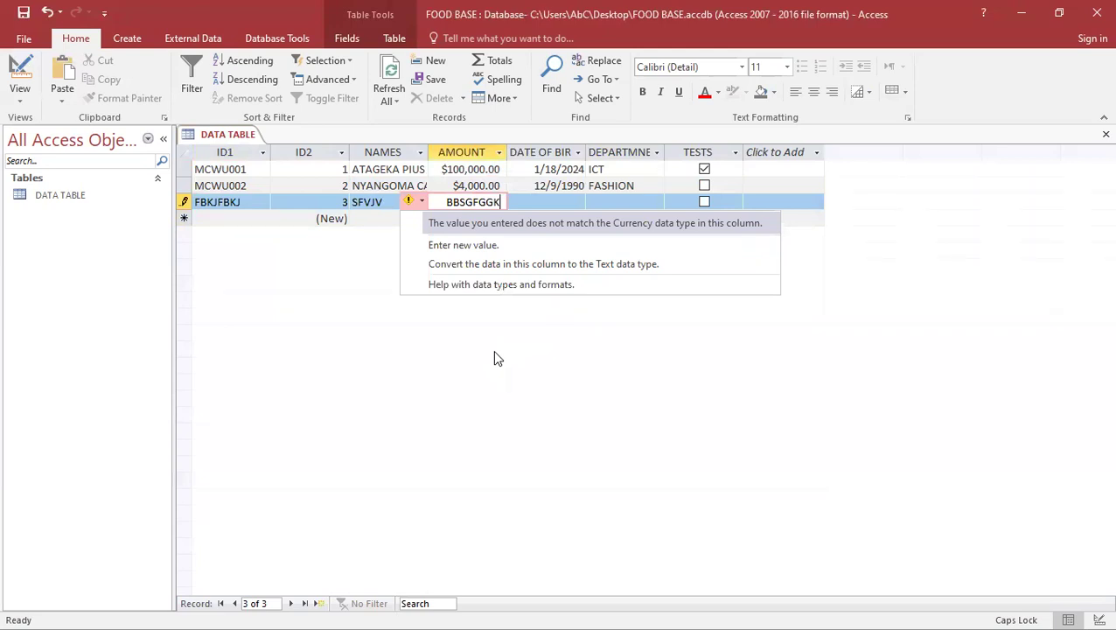
Clear the invalid AMOUNT and type BJBLIVLWGL in DATE OF BIRTH to trigger the Date/Time warning
{"action": "key", "text": "Up"}
{"action": "key", "text": "Down"}
{"action": "key", "text": "Down"}
{"action": "key", "text": "Down"}
{"action": "left_click", "coordinate": [503, 203]}
{"action": "key", "text": "BackSpace"}
{"action": "key", "text": "BackSpace"}
{"action": "key", "text": "BackSpace"}
{"action": "key", "text": "BackSpace"}
{"action": "key", "text": "BackSpace"}
{"action": "key", "text": "BackSpace"}
{"action": "key", "text": "BackSpace"}
{"action": "key", "text": "BackSpace"}
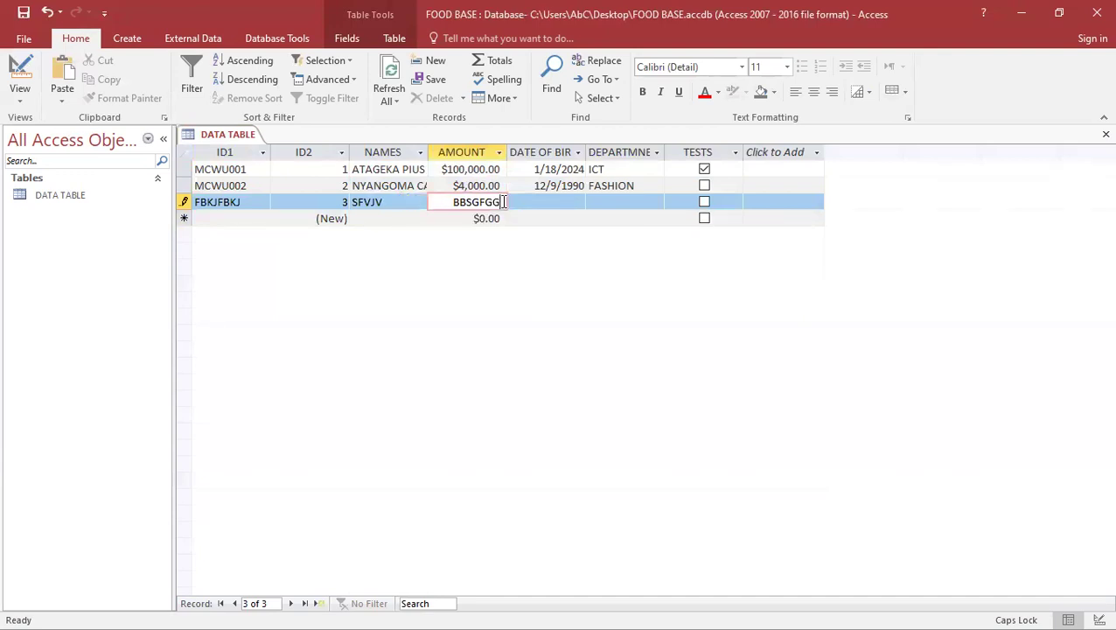
{"action": "left_click", "coordinate": [532, 199]}
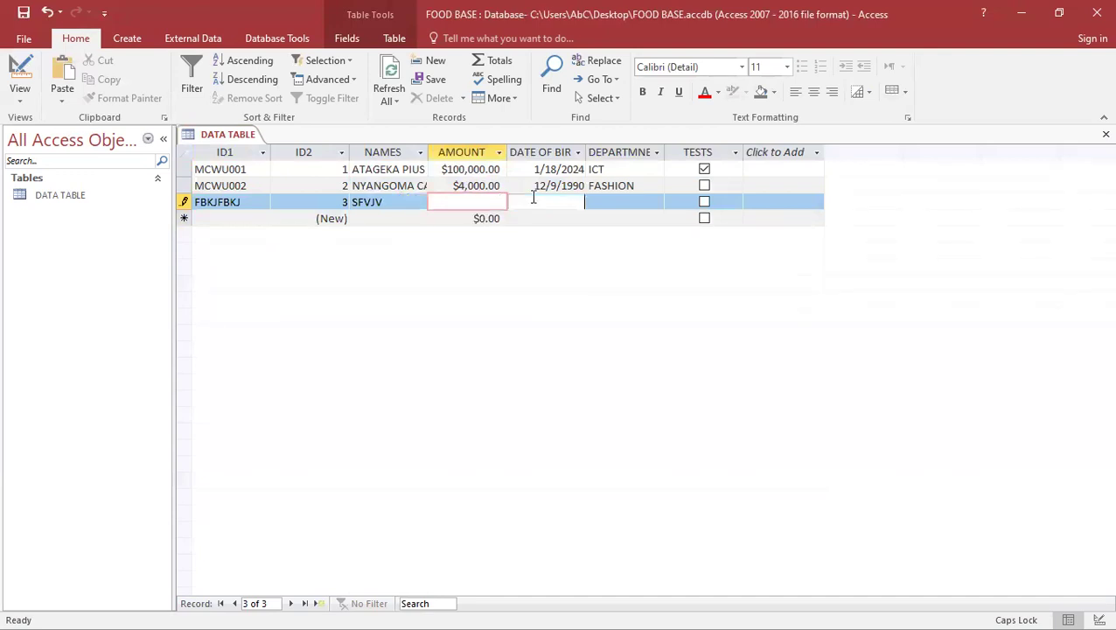
{"action": "type", "text": "BJBLIVLWGL"}
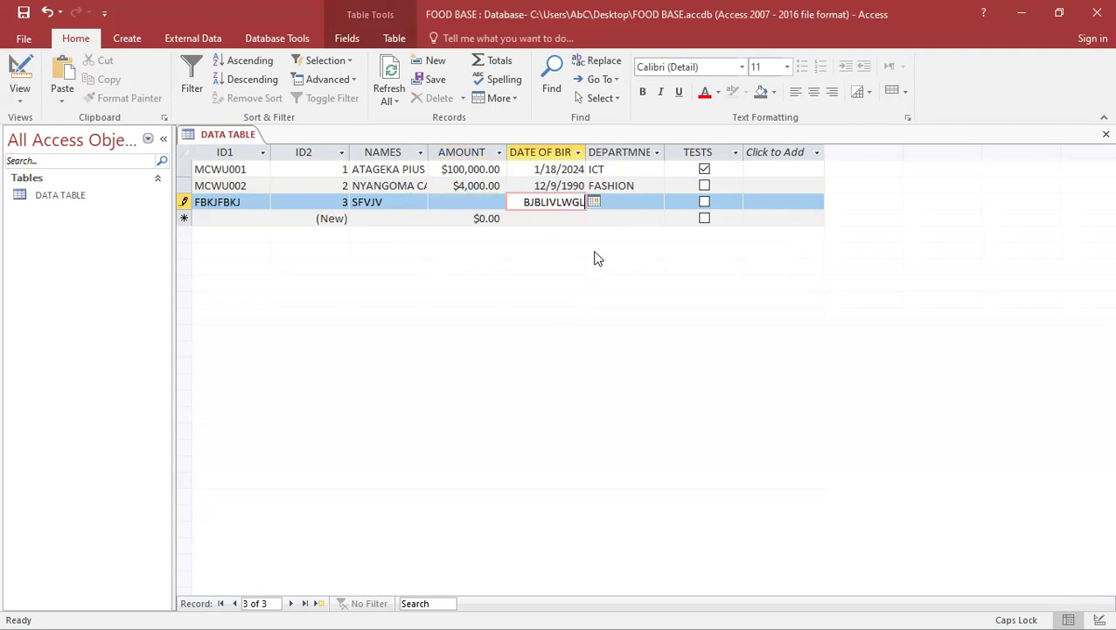
{"action": "left_click", "coordinate": [631, 206]}
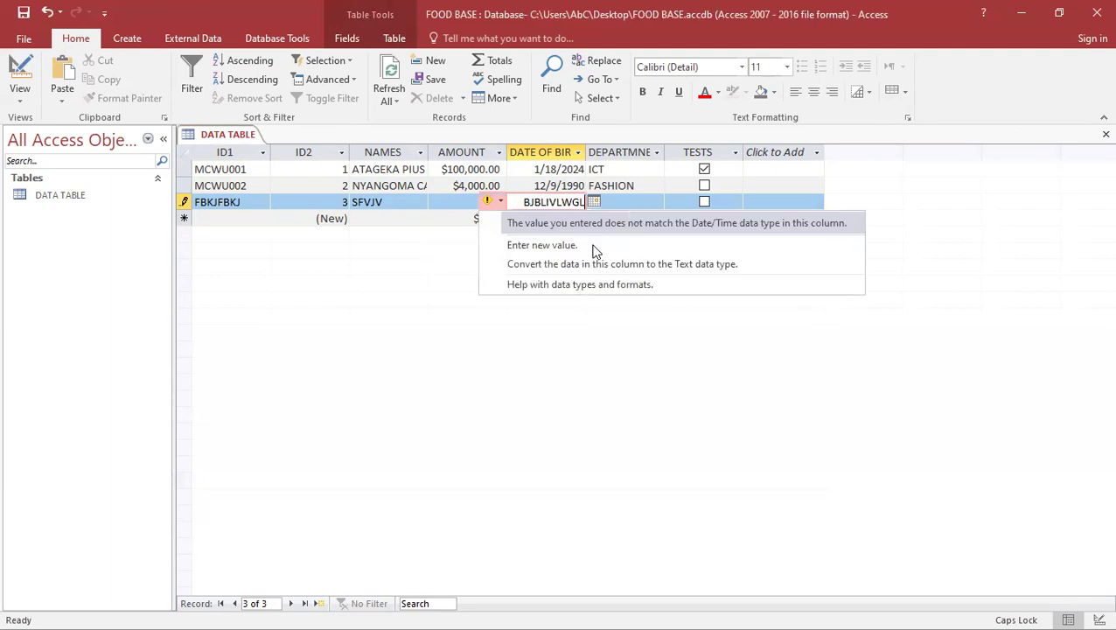